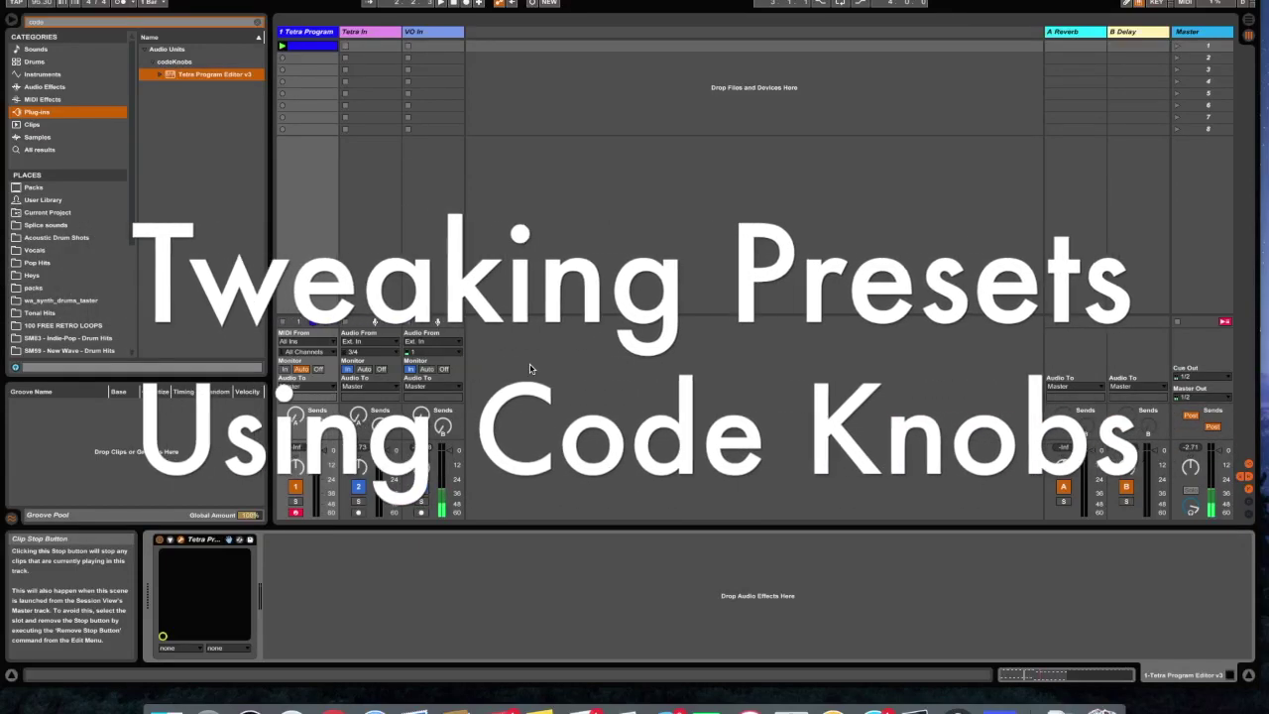
# - Open the Tetra Program Editor plug-in window and look over Layer A's parameters before returning to the program library
pyautogui.click(182, 539)
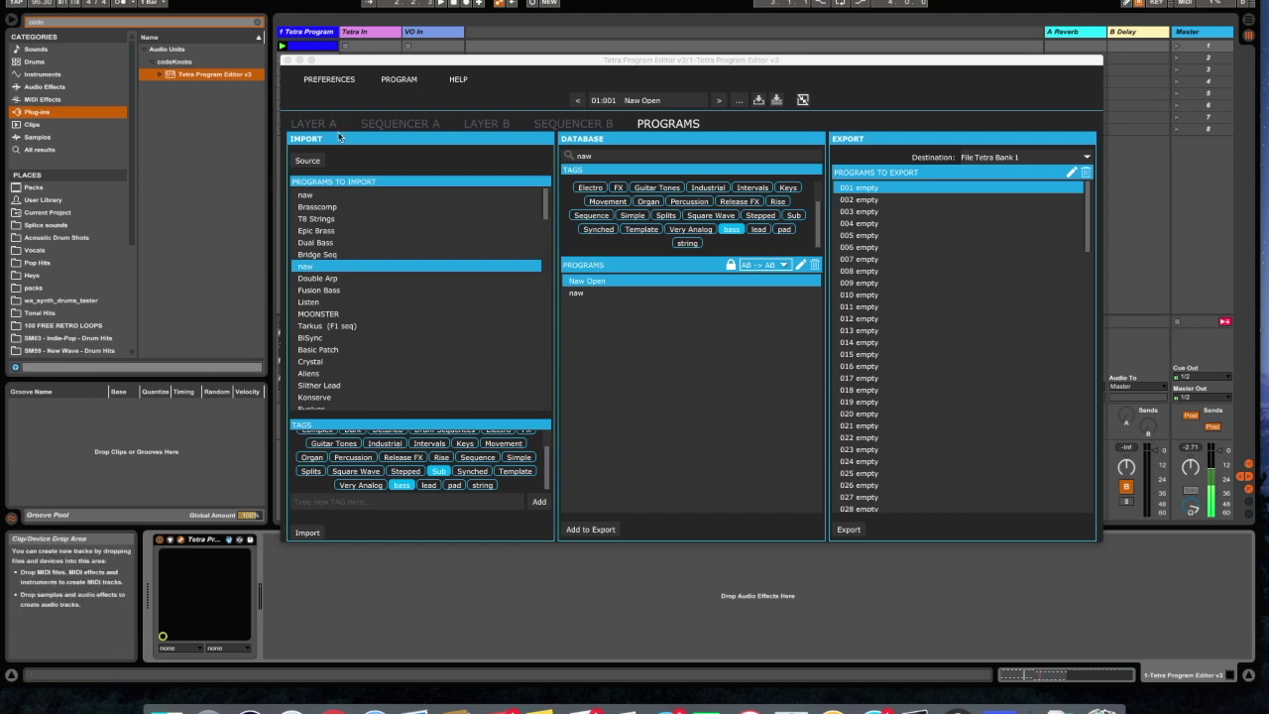
pyautogui.click(315, 123)
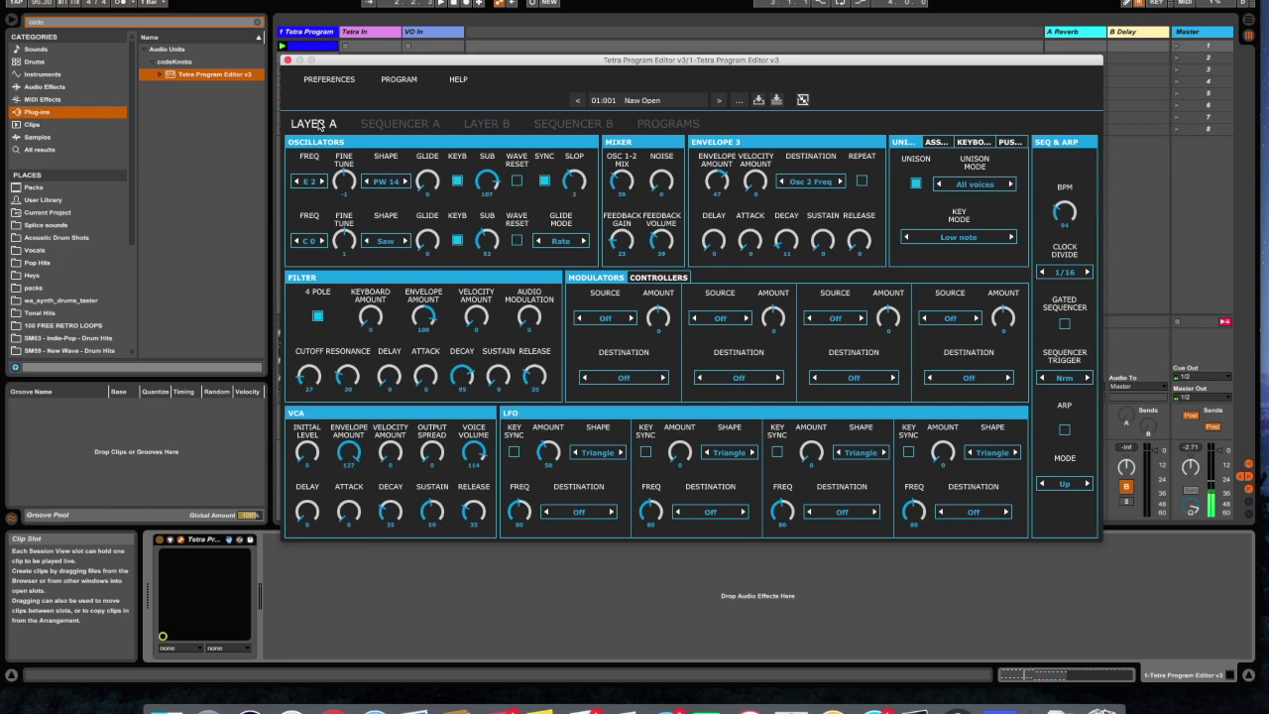
pyautogui.click(667, 125)
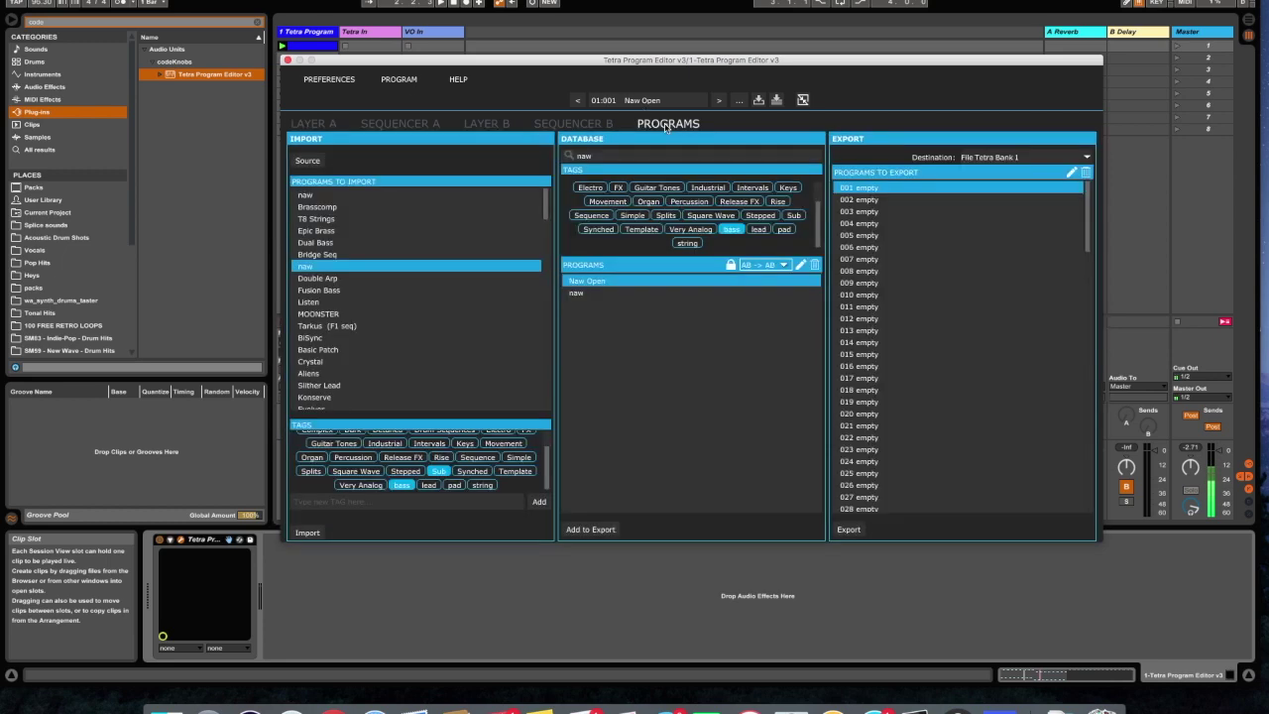
pyautogui.moveTo(510, 62); pyautogui.dragTo(515, 65)
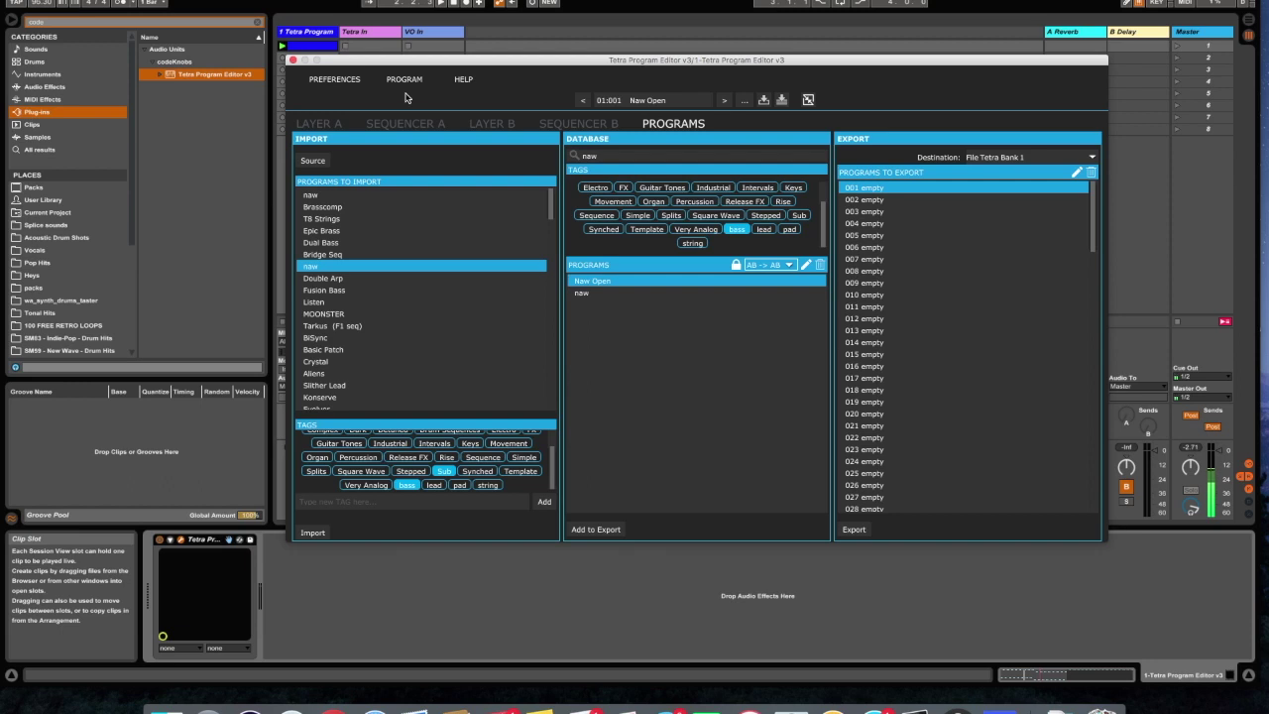
# - Deselect the Sub and bass import tags and clear the name filter of the program database
pyautogui.click(444, 470)
pyautogui.click(409, 486)
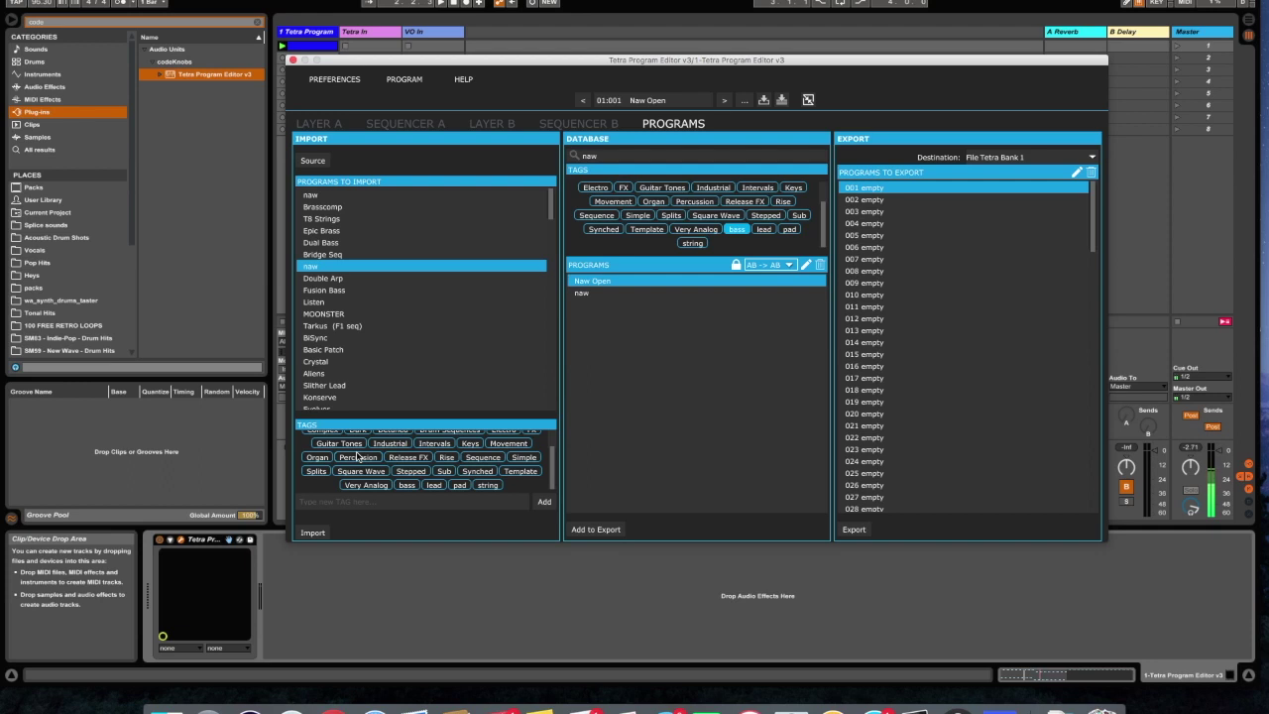
pyautogui.press('BackSpace')
pyautogui.press('BackSpace')
pyautogui.press('BackSpace')
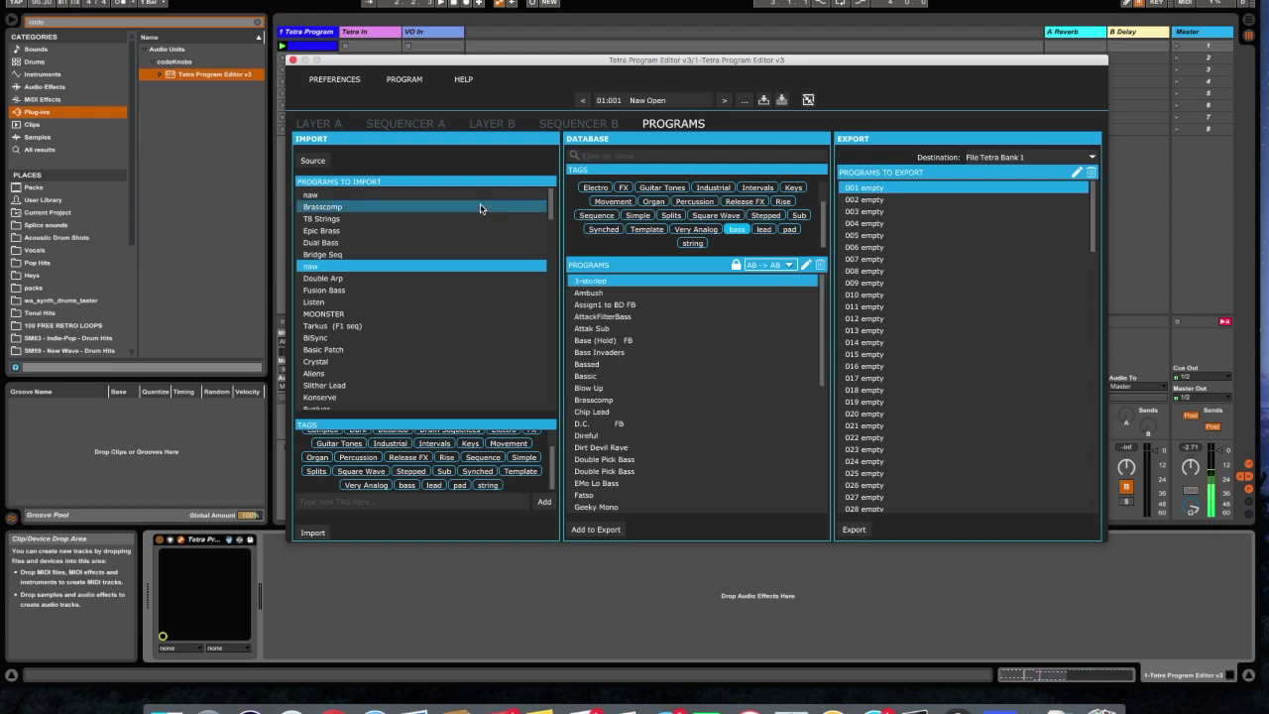
# - Play the Tetra Program track's MIDI clip and audition import programs including naw and Double Arp, ending on Dual Bass
pyautogui.click(352, 290)
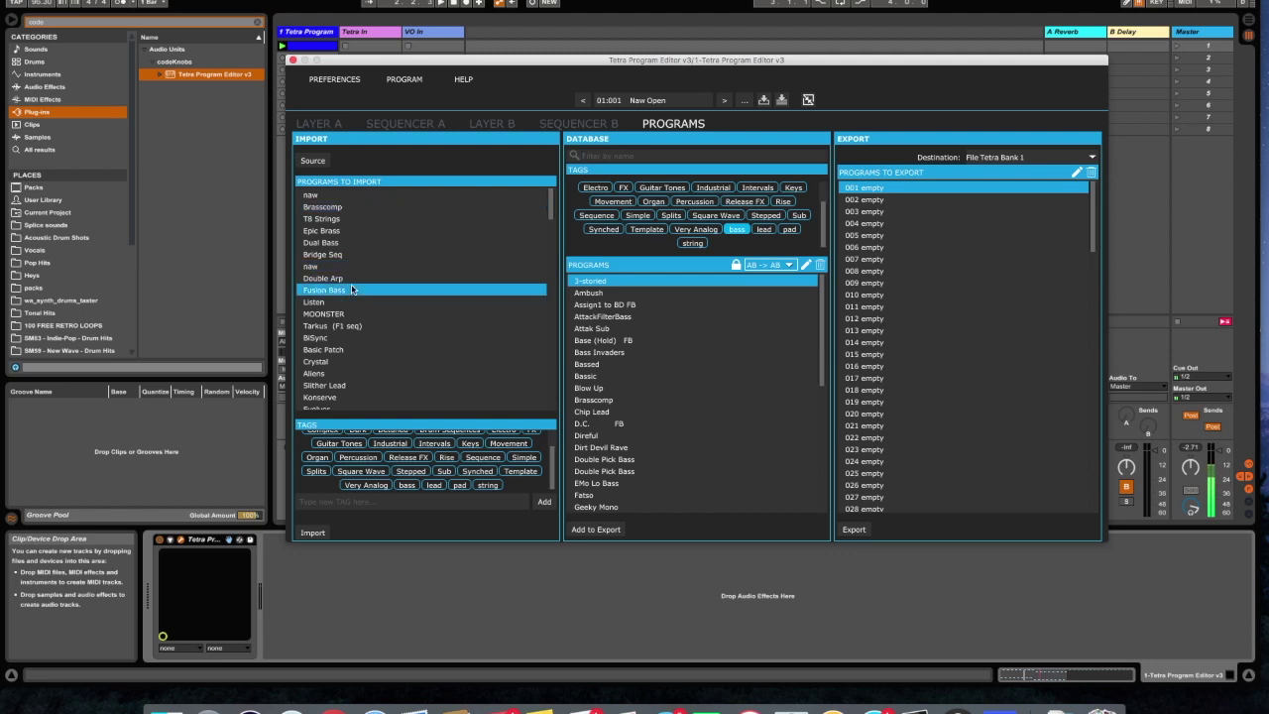
pyautogui.click(331, 268)
pyautogui.click(310, 46)
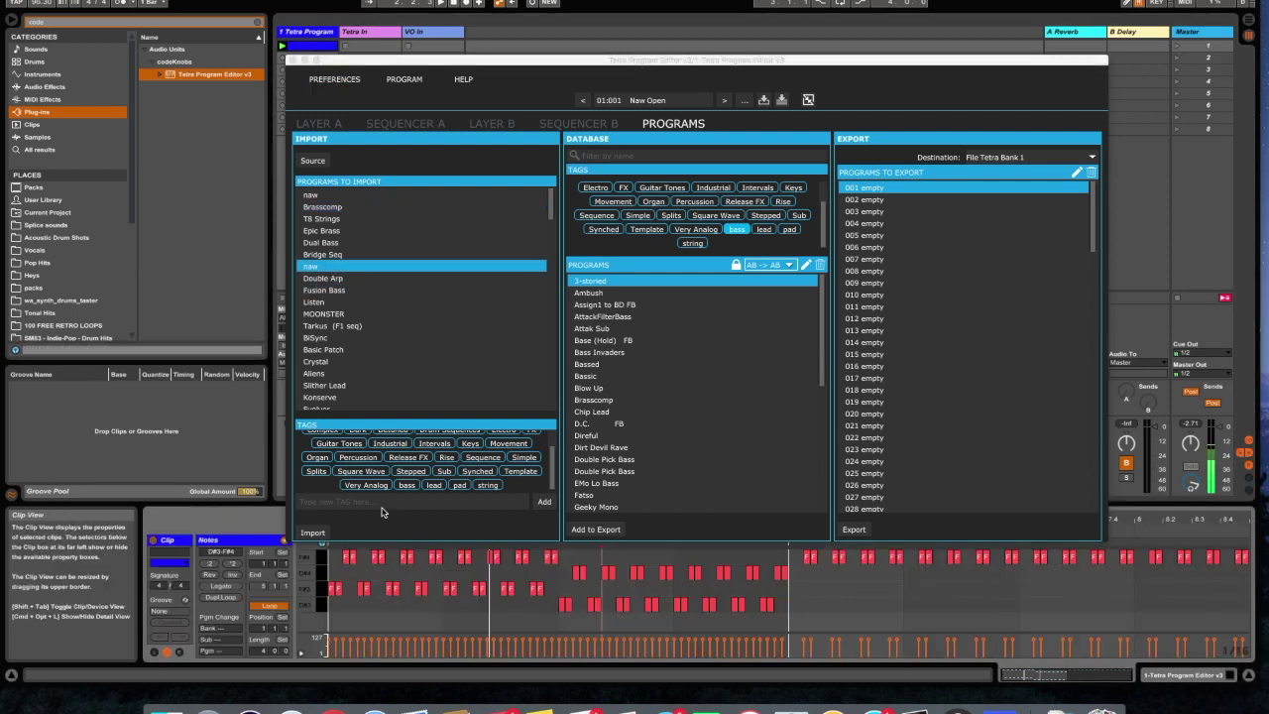
pyautogui.click(310, 256)
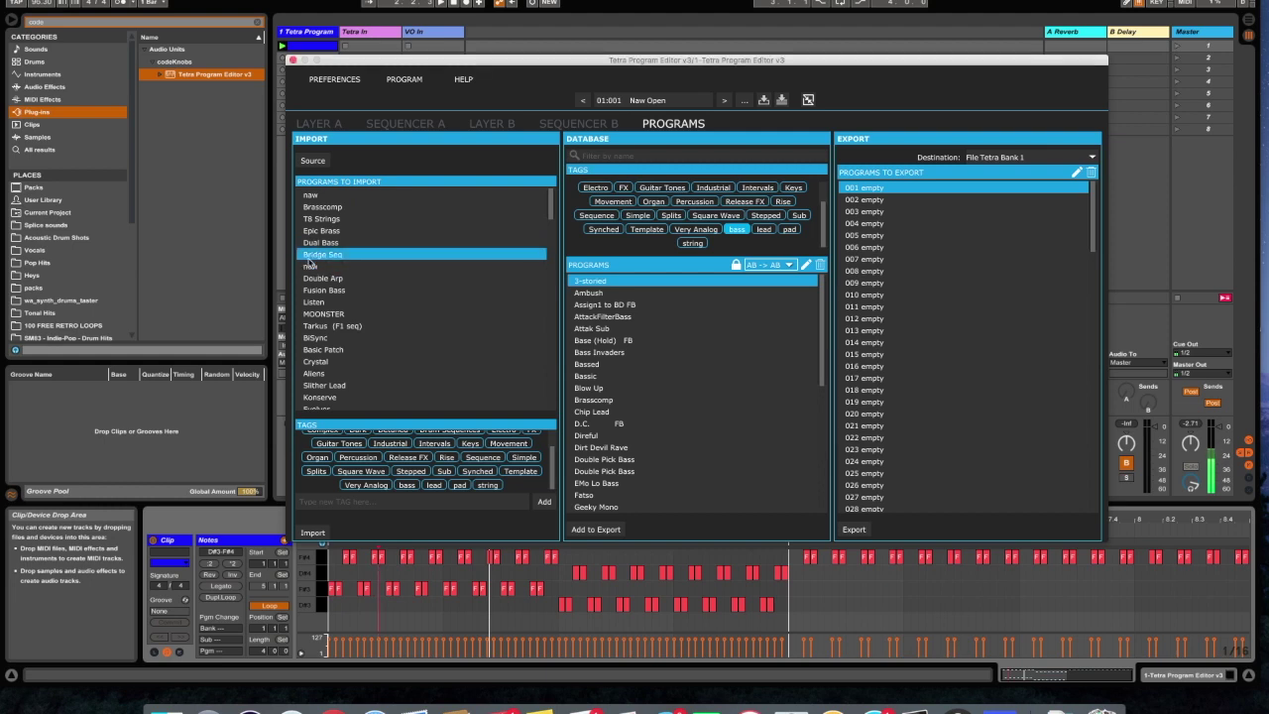
pyautogui.click(311, 266)
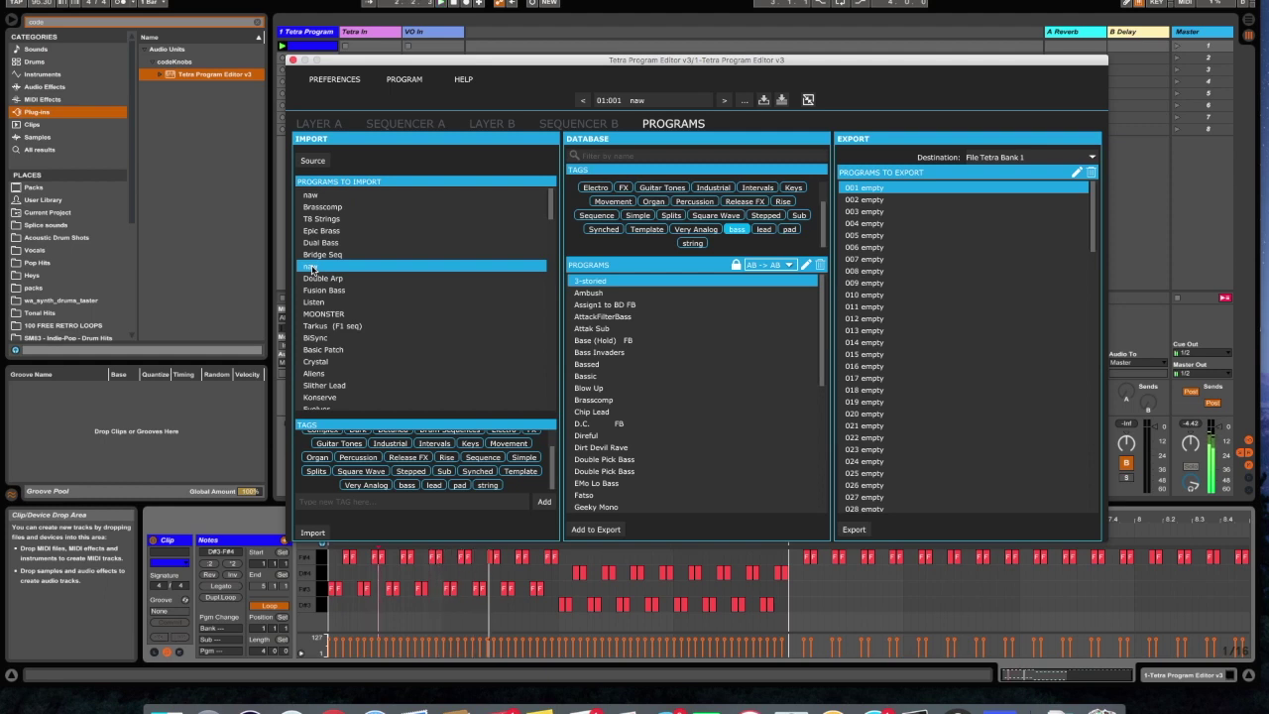
pyautogui.click(317, 279)
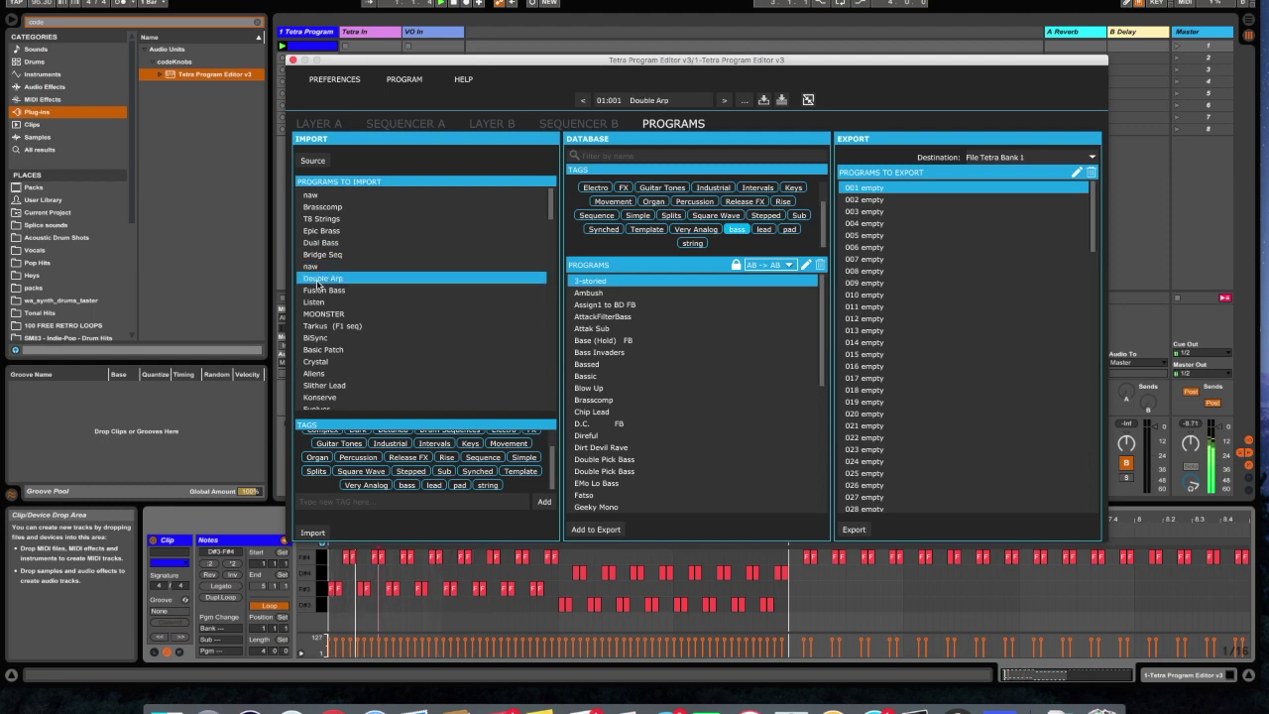
pyautogui.click(316, 244)
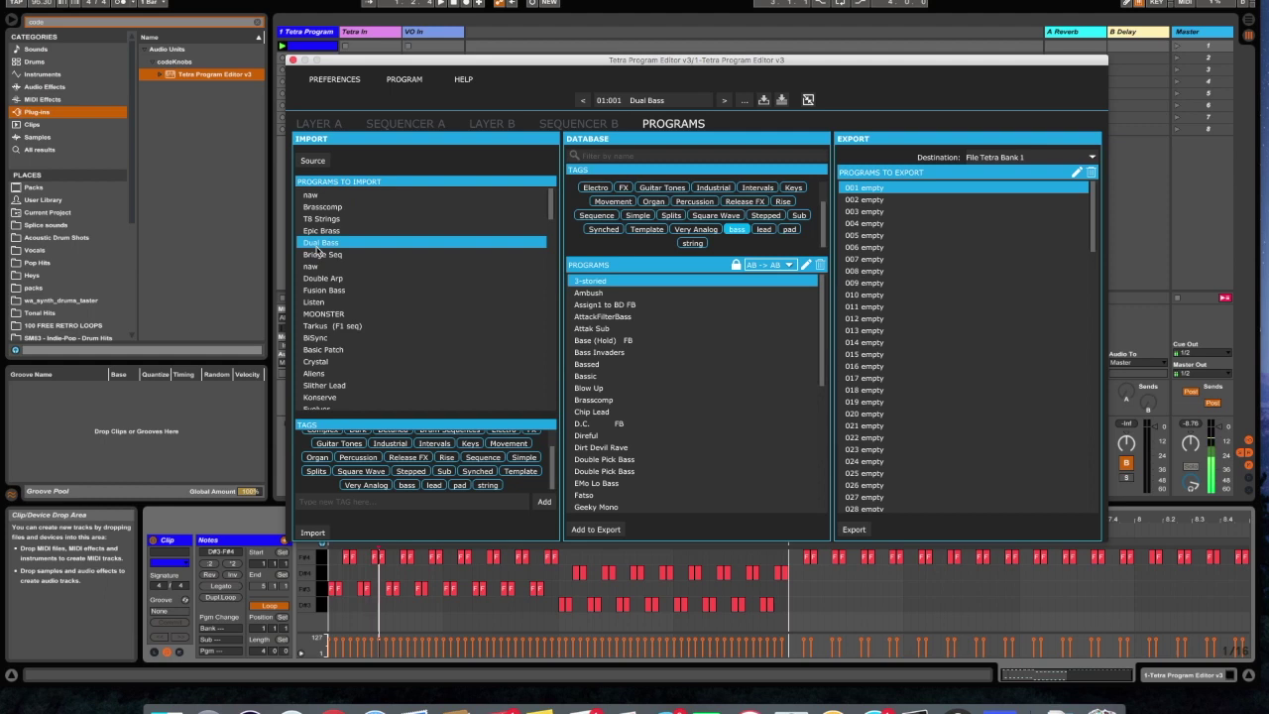
# - Tag the Dual Bass program as bass and import it into the database
pyautogui.moveTo(550, 455); pyautogui.dragTo(552, 434)
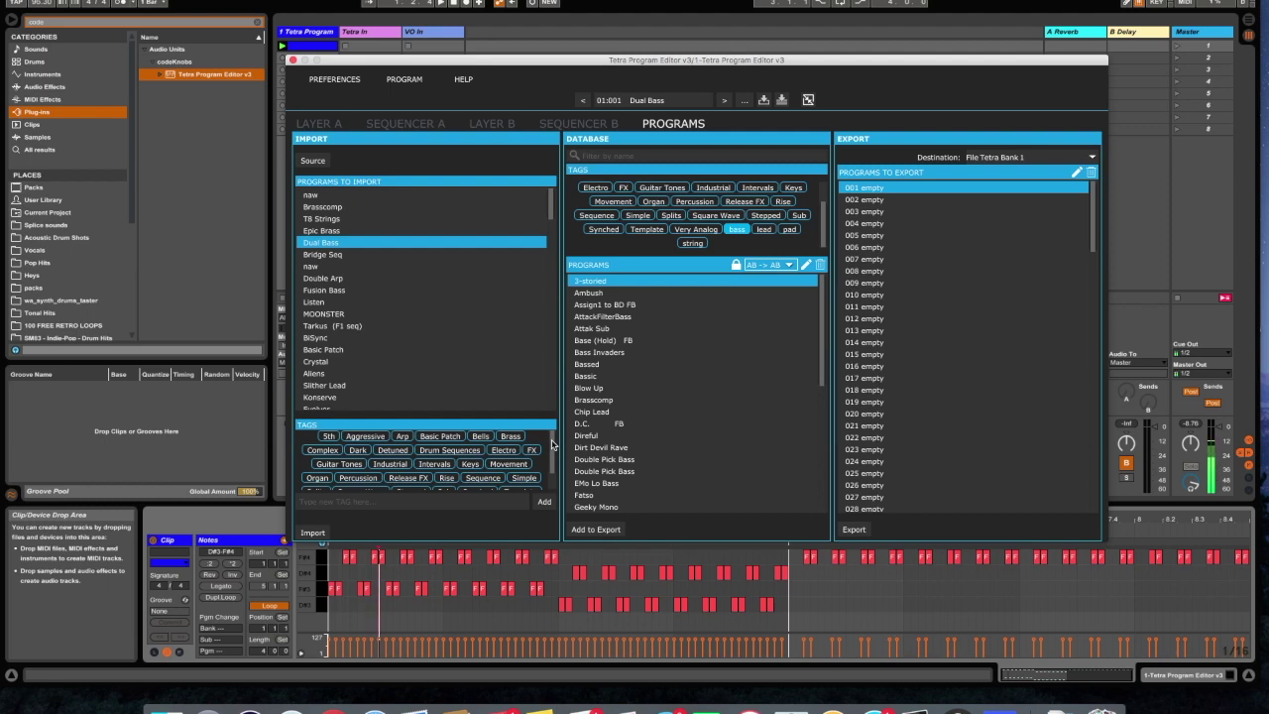
pyautogui.moveTo(552, 454); pyautogui.dragTo(554, 486)
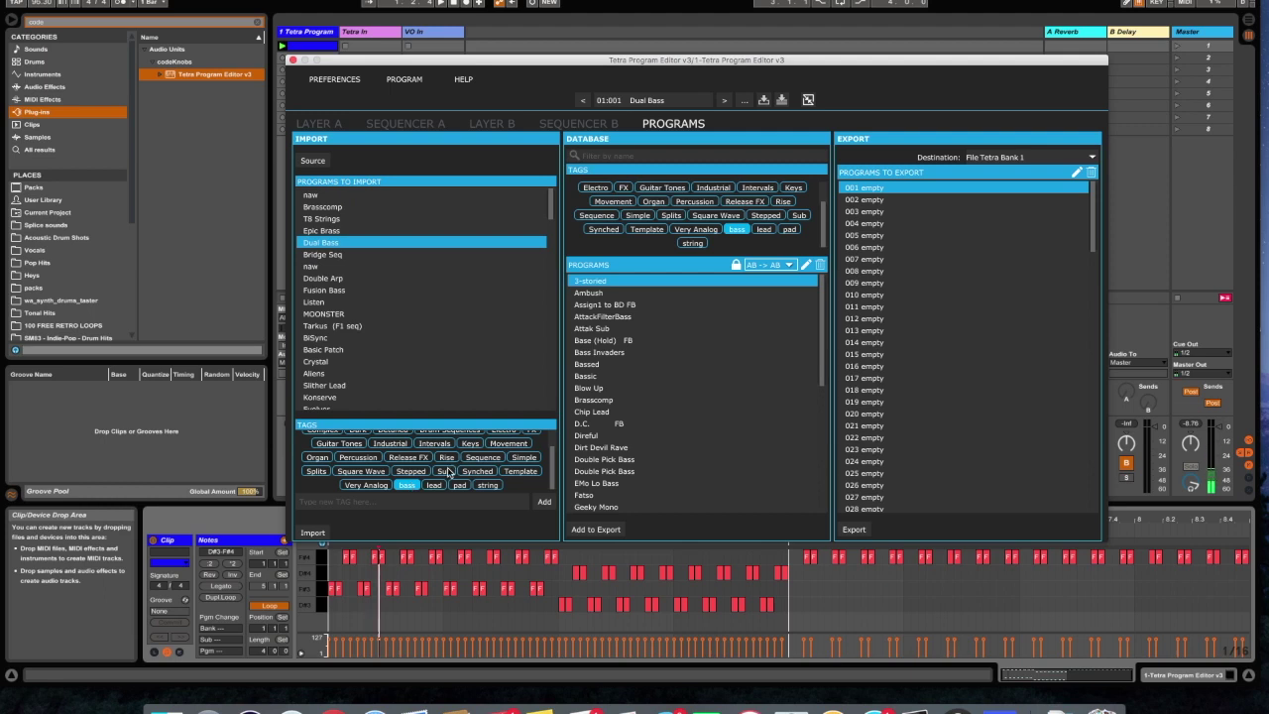
pyautogui.click(308, 535)
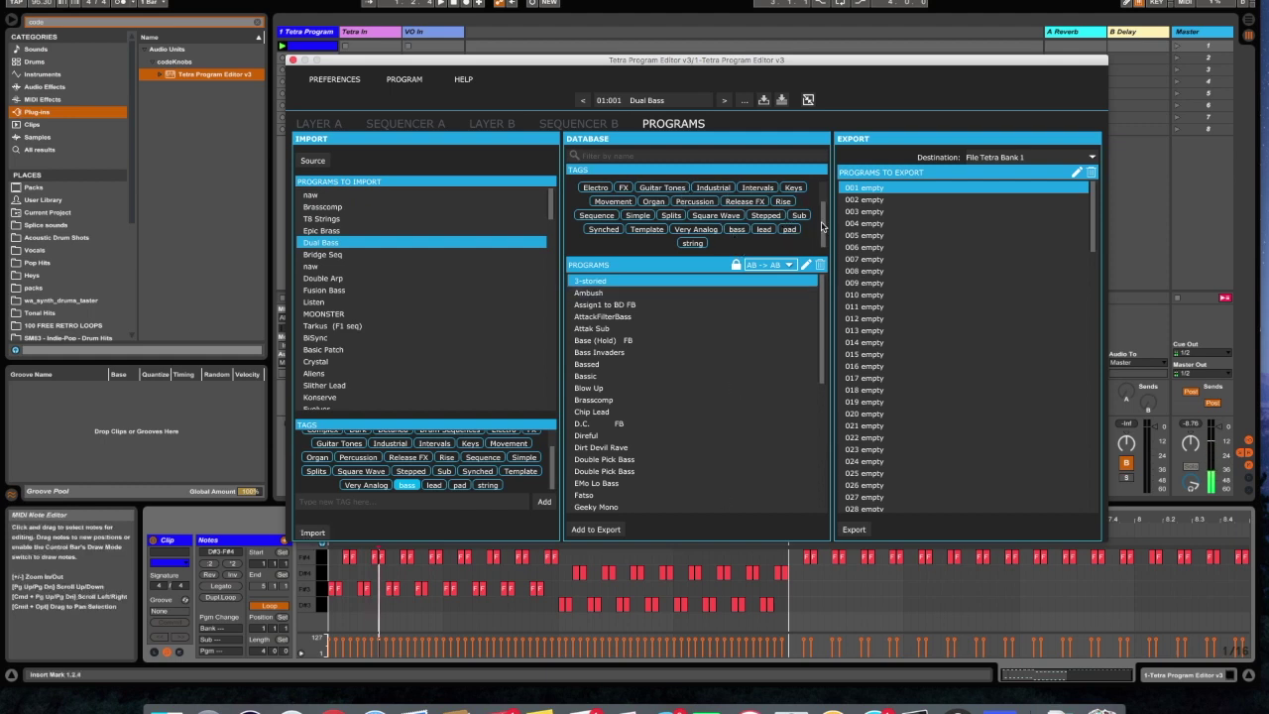
# - Filter the database programs by the bass tag and the name "dual"
pyautogui.moveTo(823, 226); pyautogui.dragTo(821, 172)
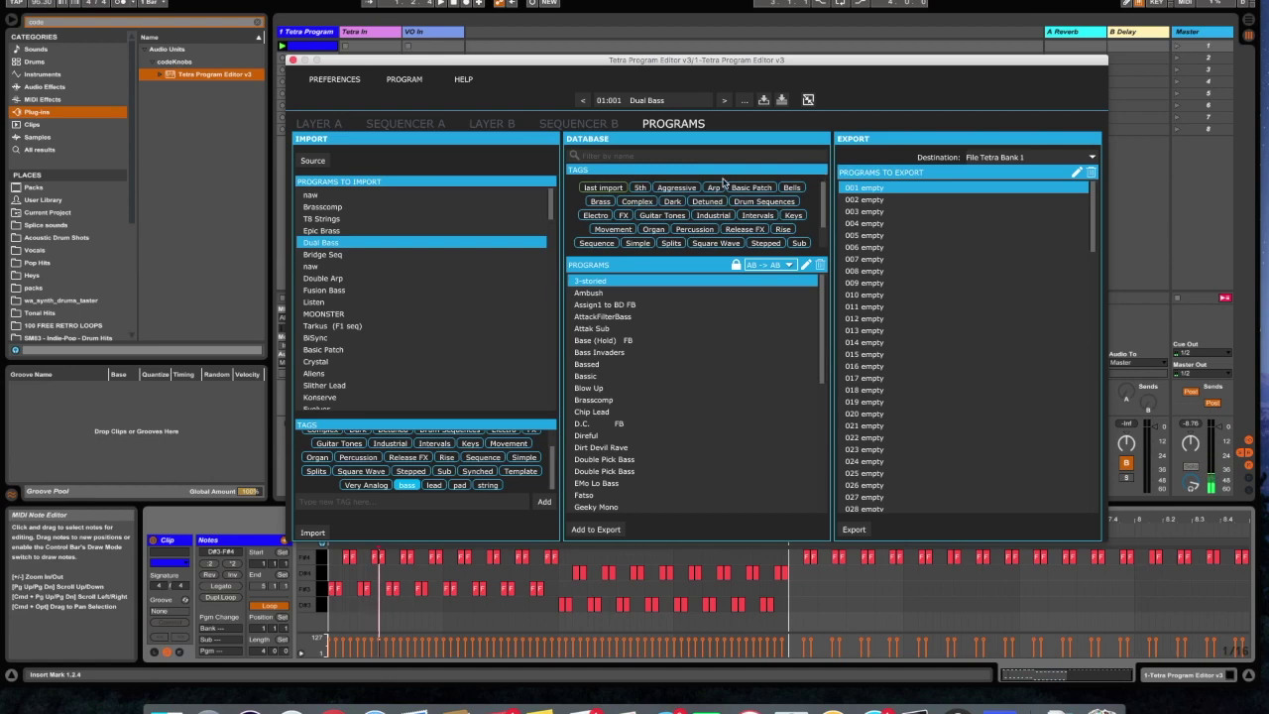
pyautogui.click(828, 219)
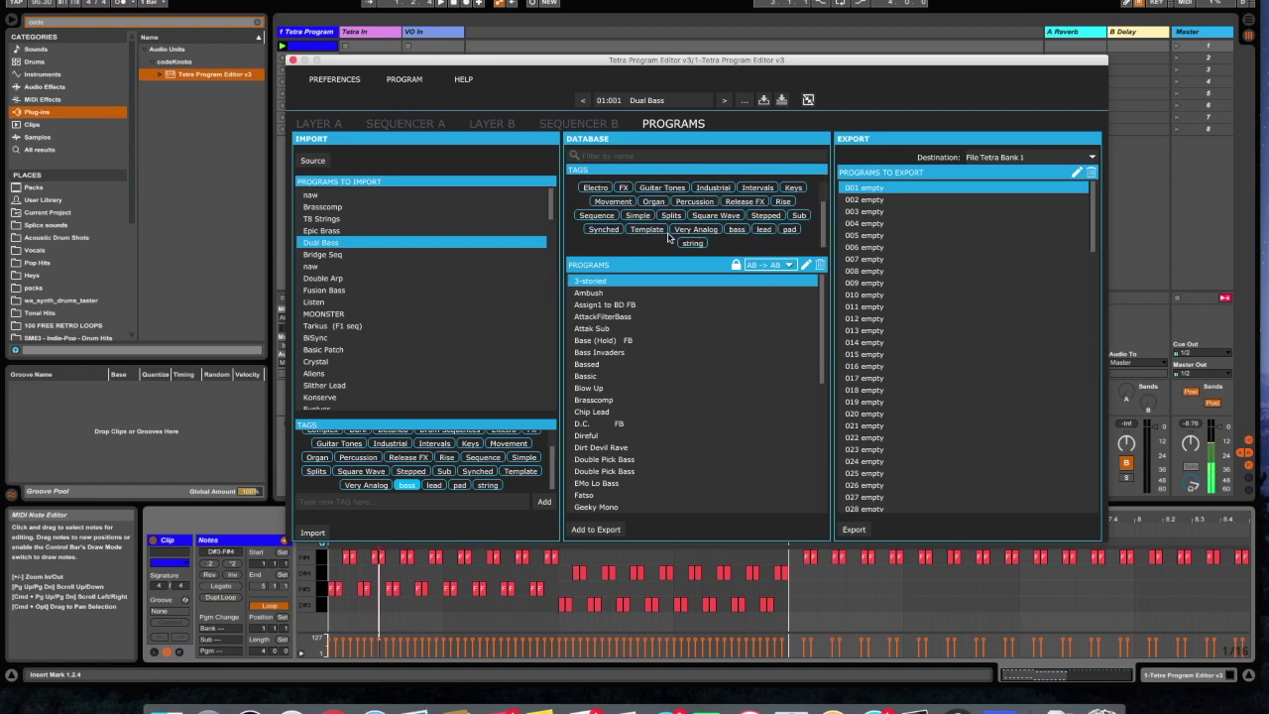
pyautogui.click(735, 231)
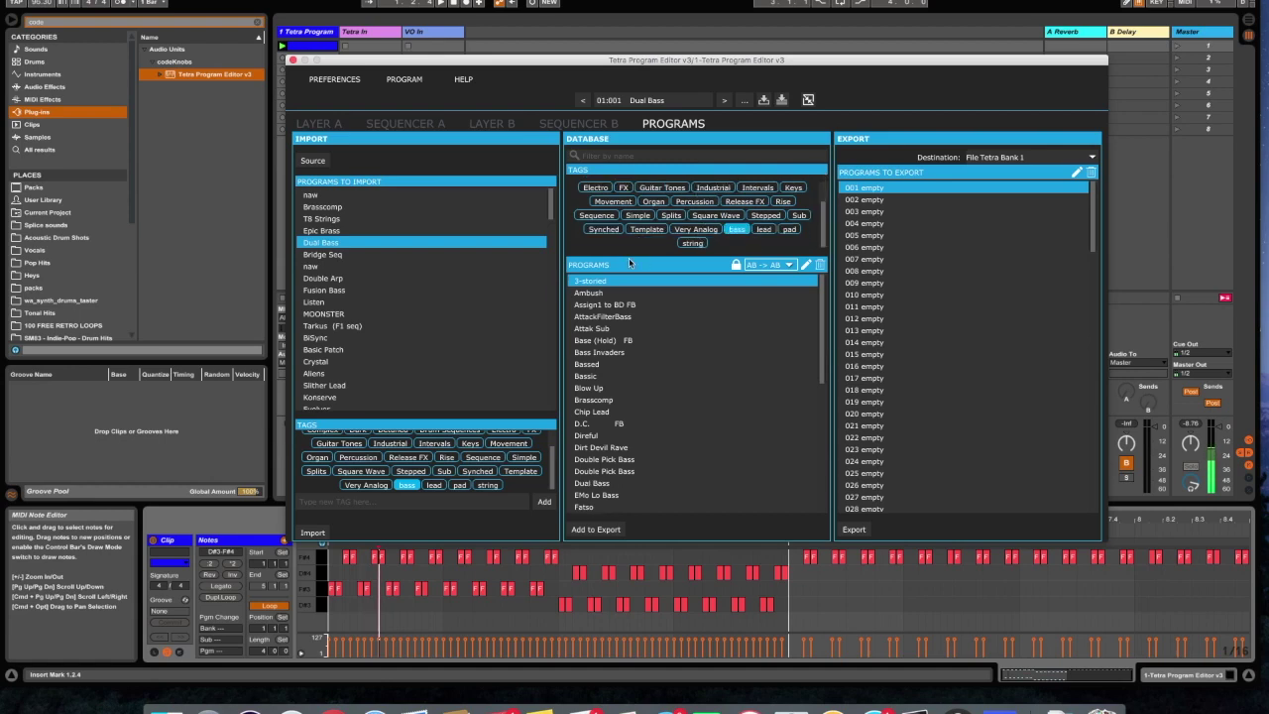
pyautogui.click(601, 157)
pyautogui.write('dual')
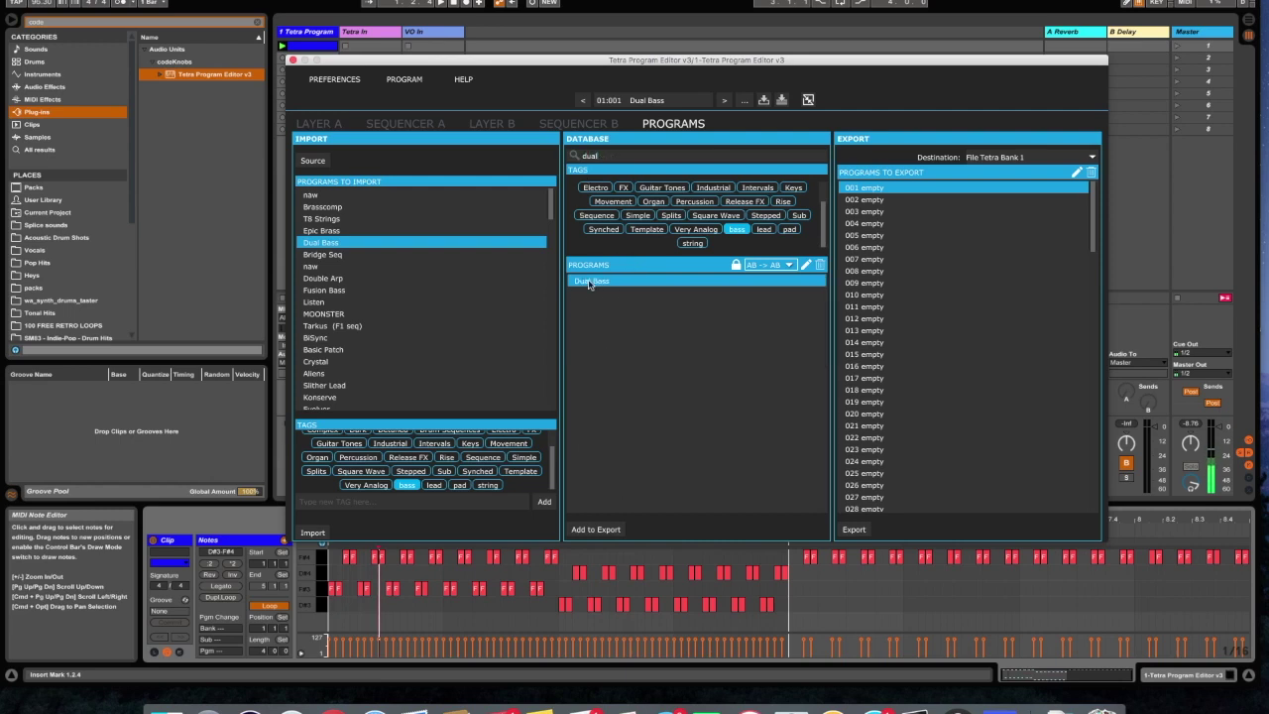
# - Play the clip with Layer A shown, raise its filter envelope amount to 94, and lower the filter cutoff and decay
pyautogui.click(323, 125)
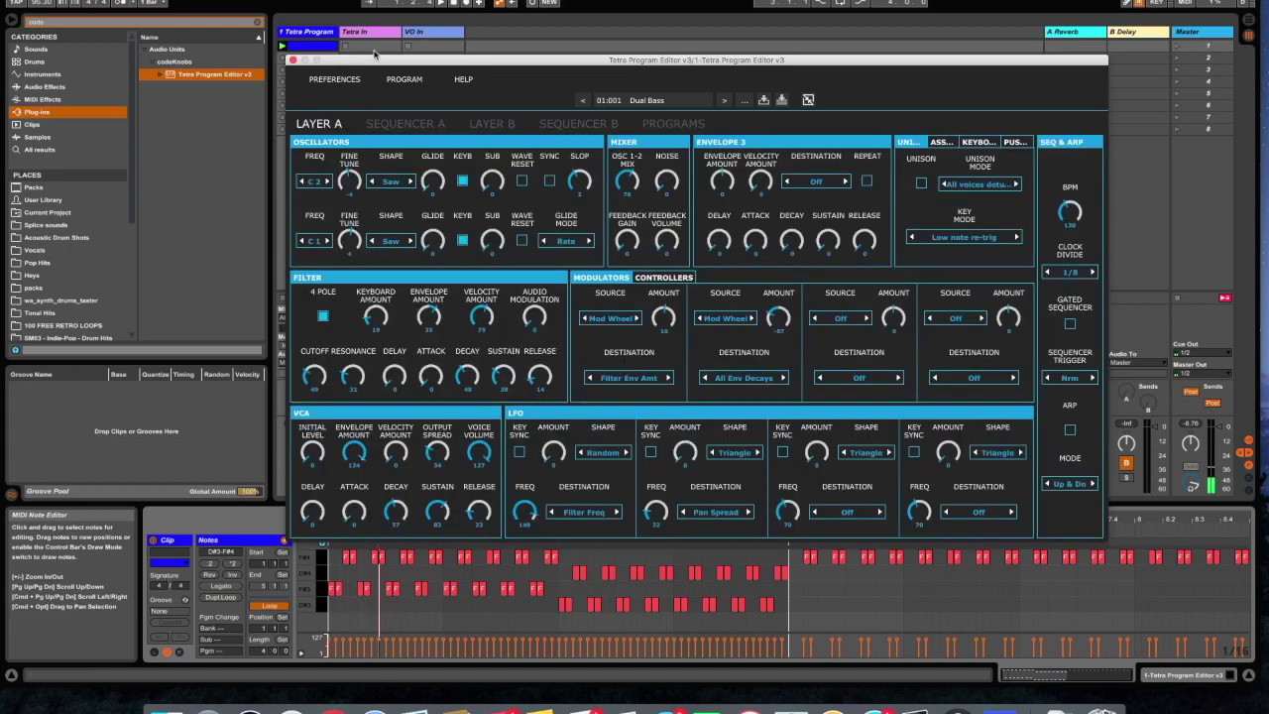
pyautogui.click(302, 50)
pyautogui.click(301, 49)
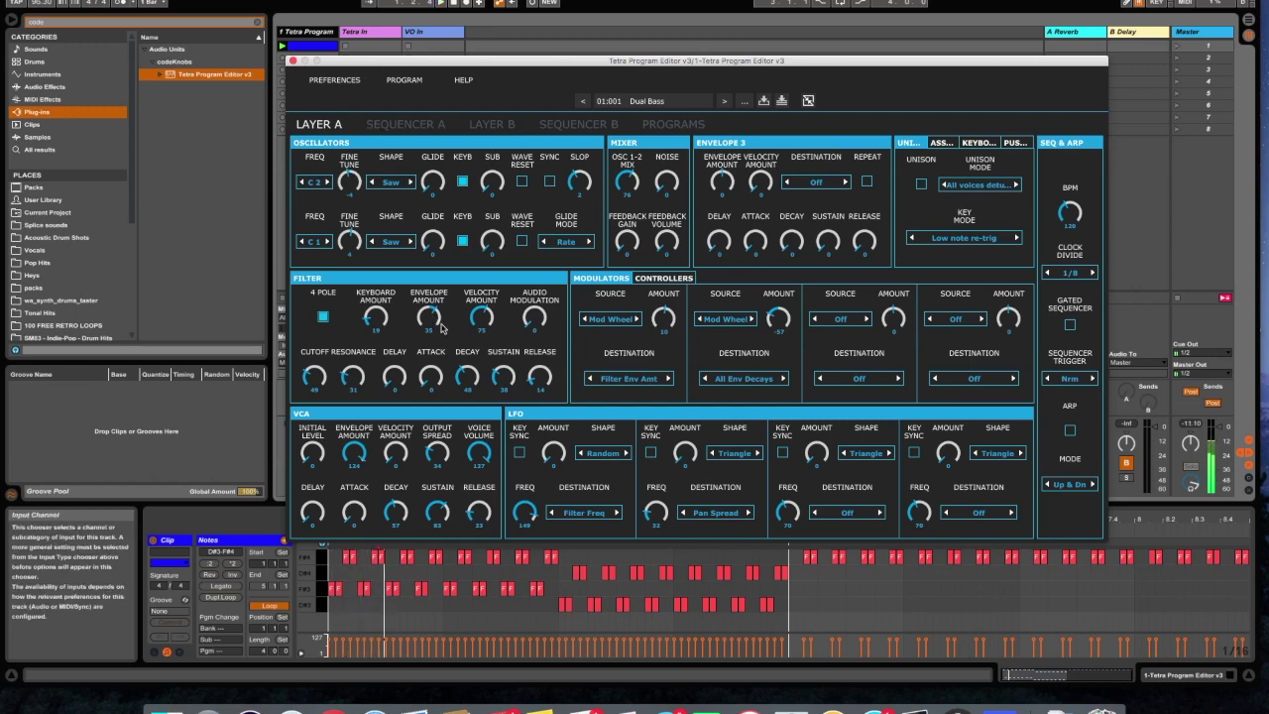
pyautogui.moveTo(443, 328); pyautogui.dragTo(433, 286)
pyautogui.moveTo(323, 385); pyautogui.dragTo(324, 427)
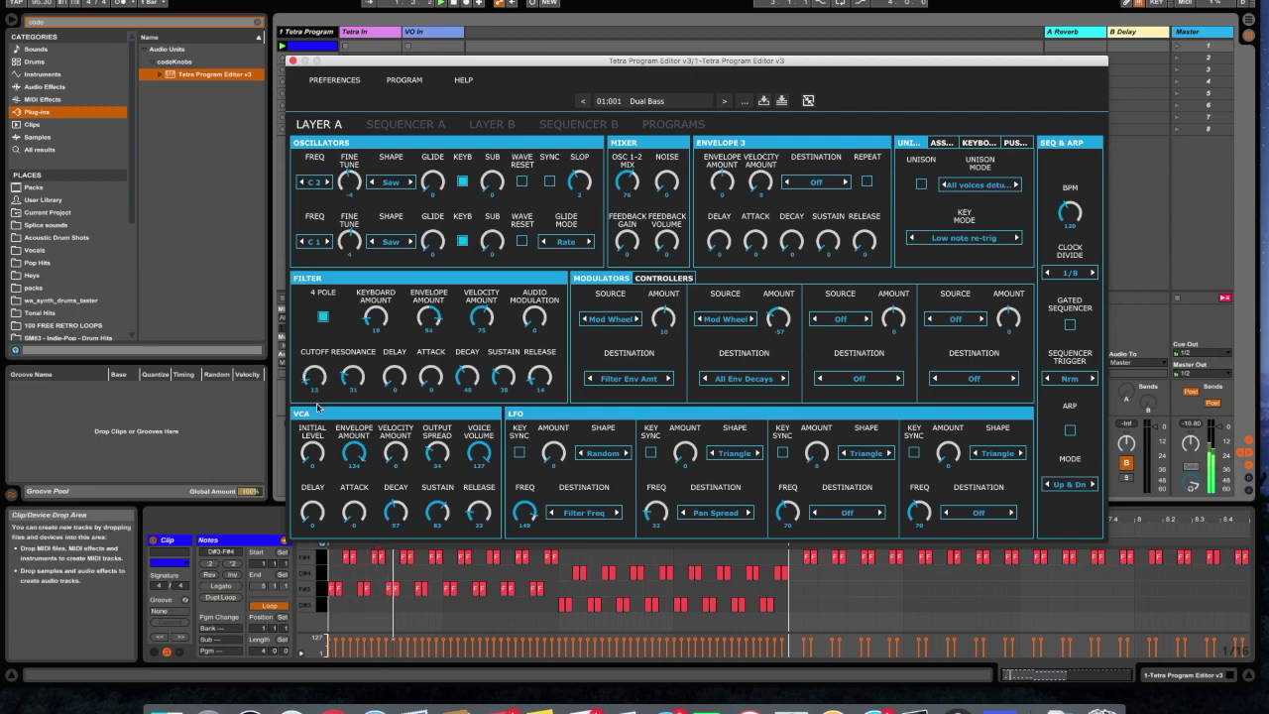
pyautogui.moveTo(466, 380); pyautogui.dragTo(466, 394)
# - Set the program's keyboard mode to Normal
pyautogui.click(967, 143)
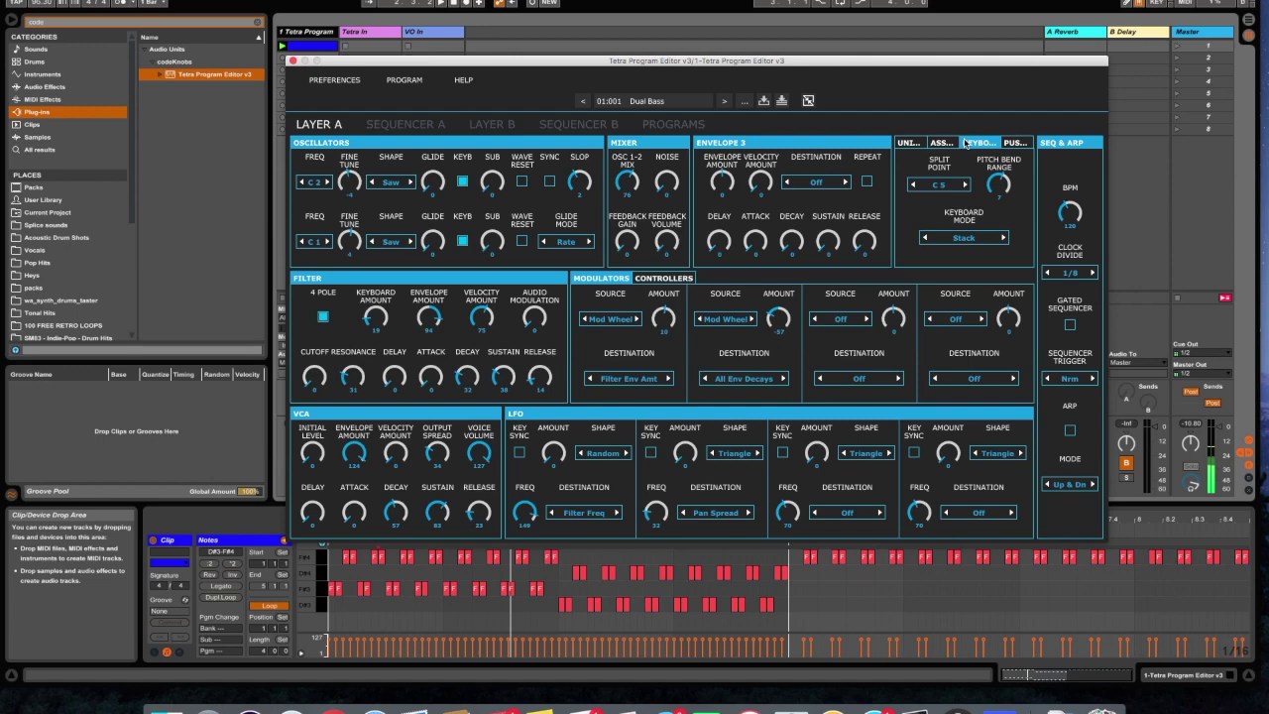
pyautogui.click(958, 239)
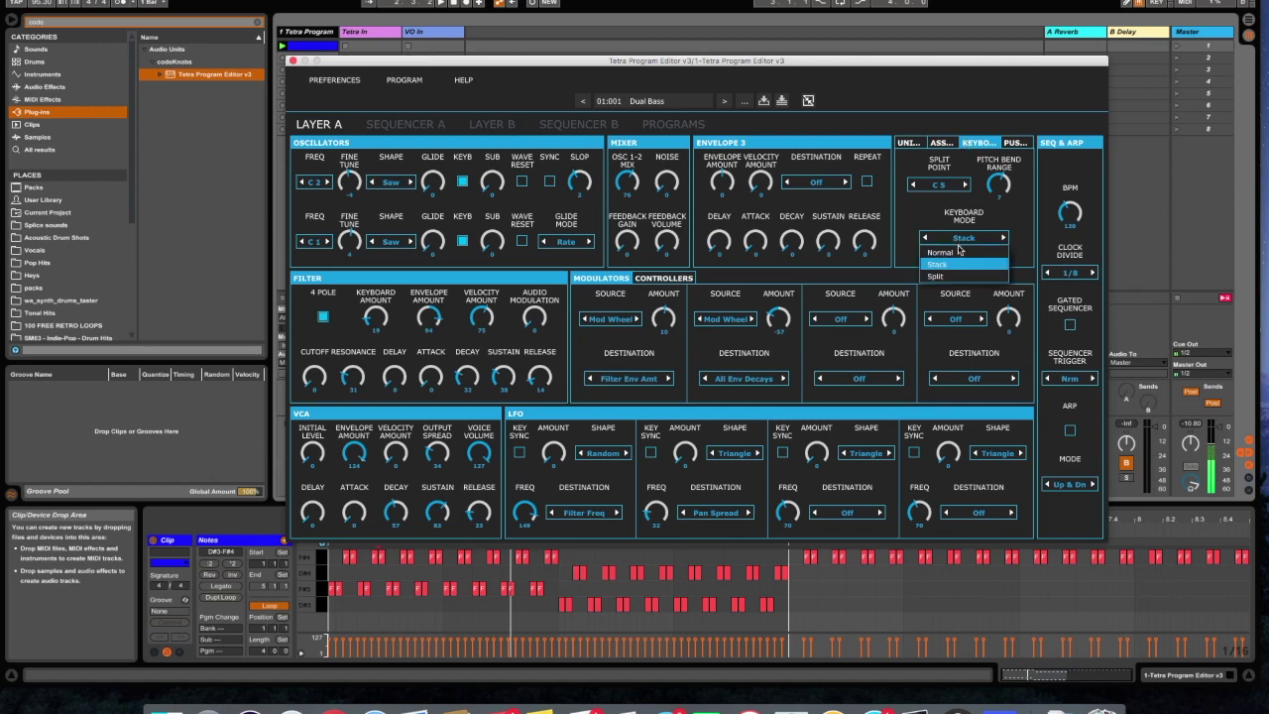
pyautogui.click(958, 252)
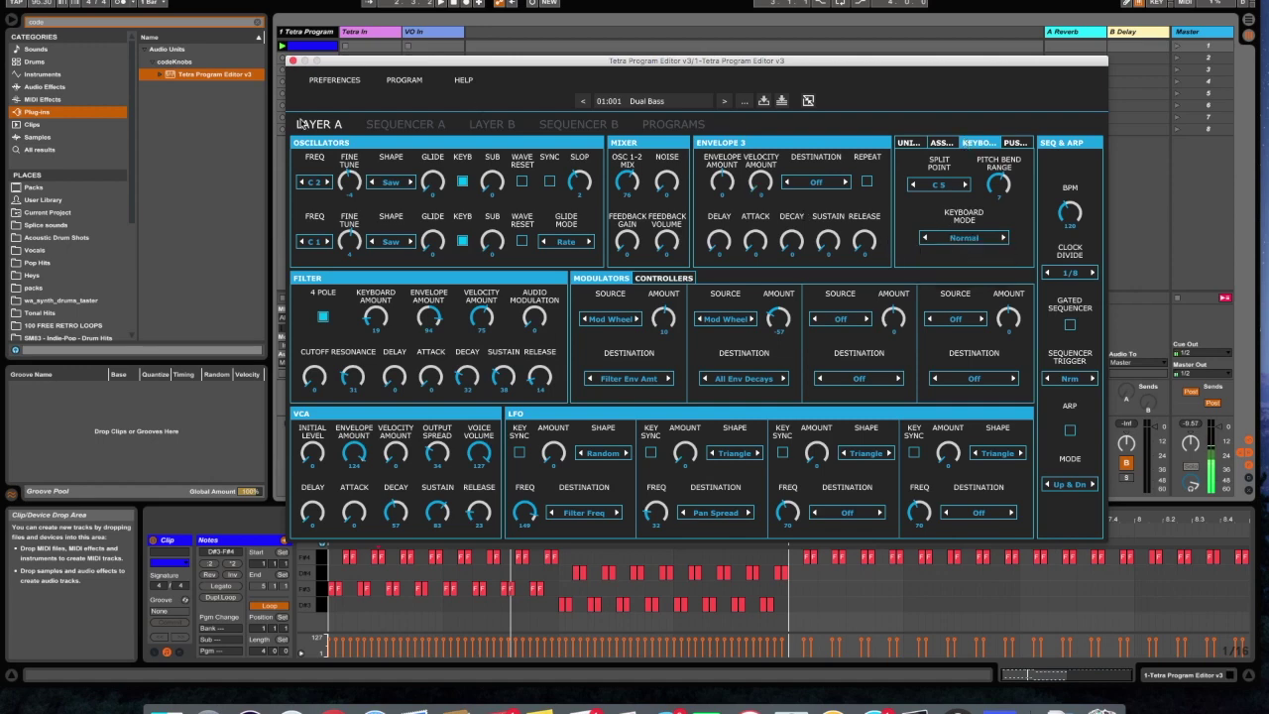
# - Set the filter cutoff to 19, envelope amount to 121 and decay to 50, raise the sub oscillators and feedback volume, and enable oscillator sync
pyautogui.moveTo(354, 377)
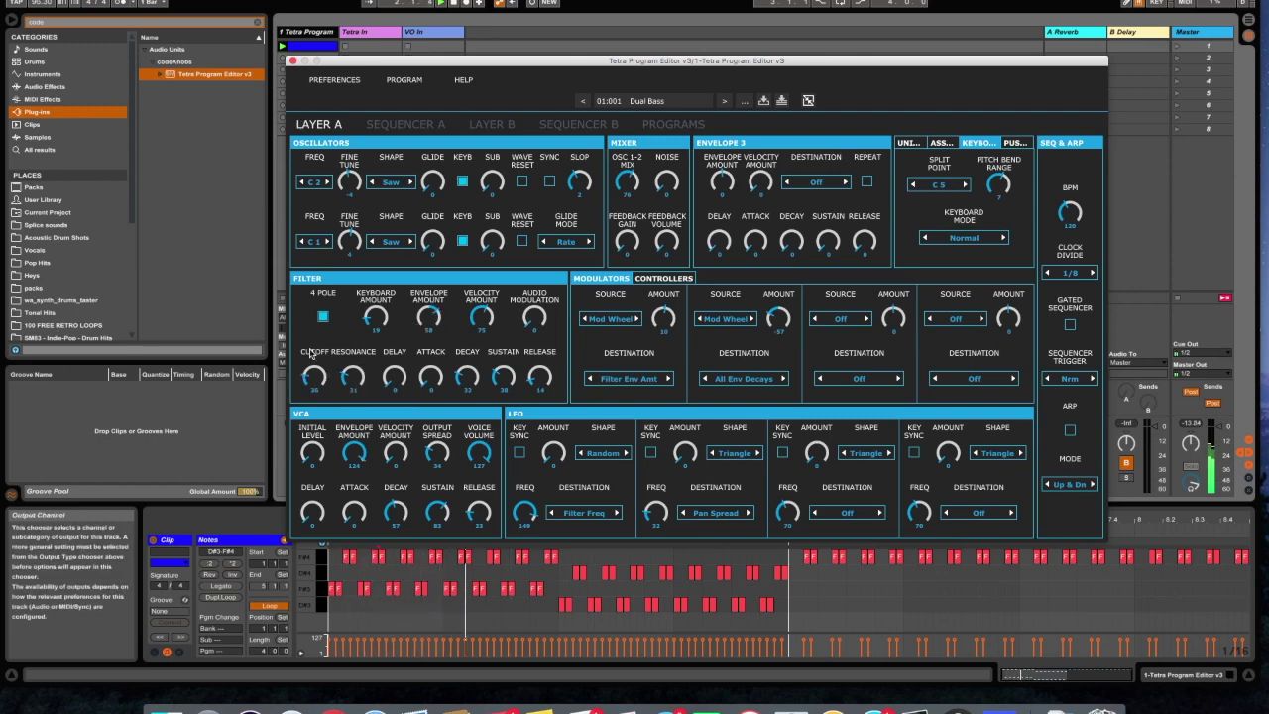
pyautogui.moveTo(313, 377); pyautogui.dragTo(307, 355)
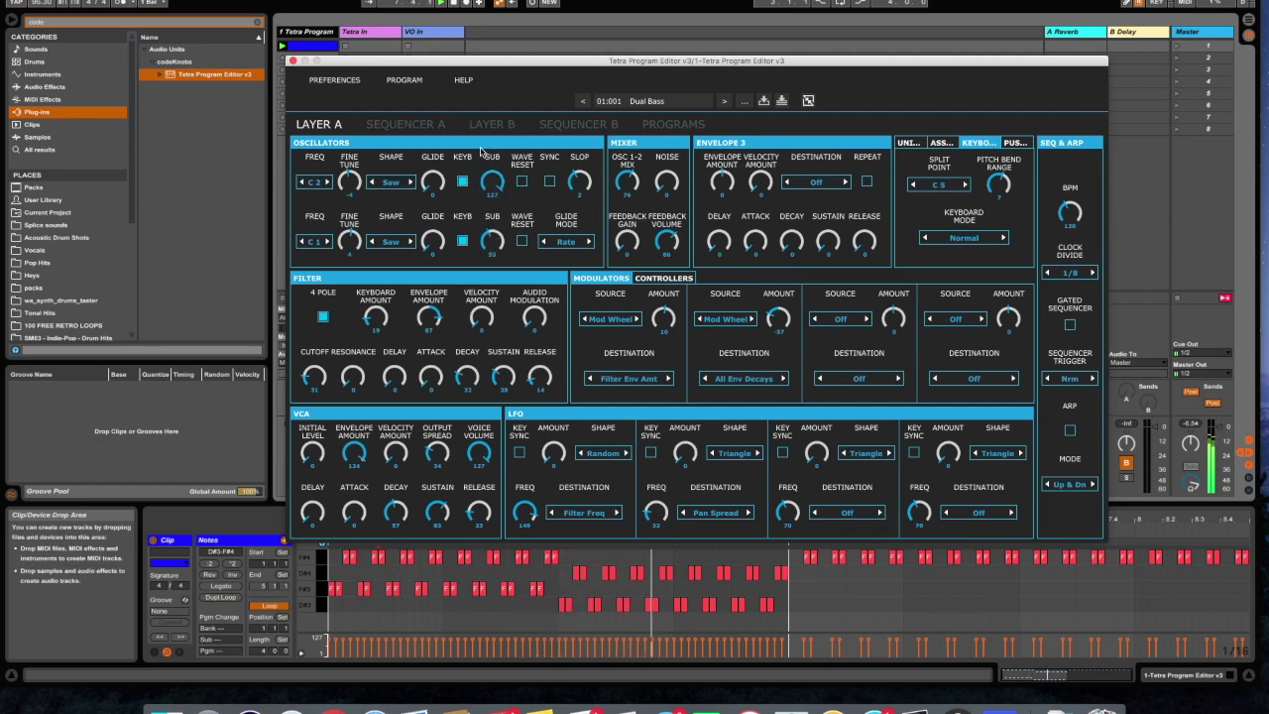
pyautogui.click(547, 182)
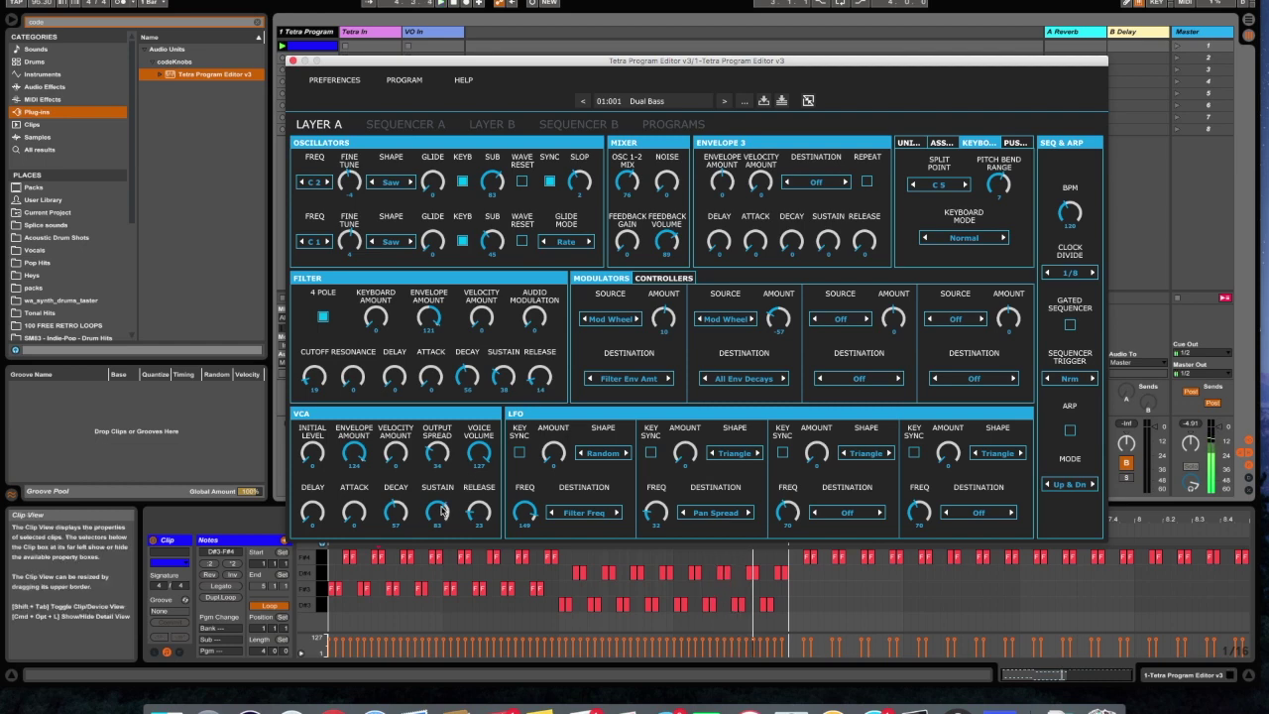
# - Save the tweaked program to the Program Manager as "Dual Bass Punchy and Dark" with the bass tag
pyautogui.click(654, 104)
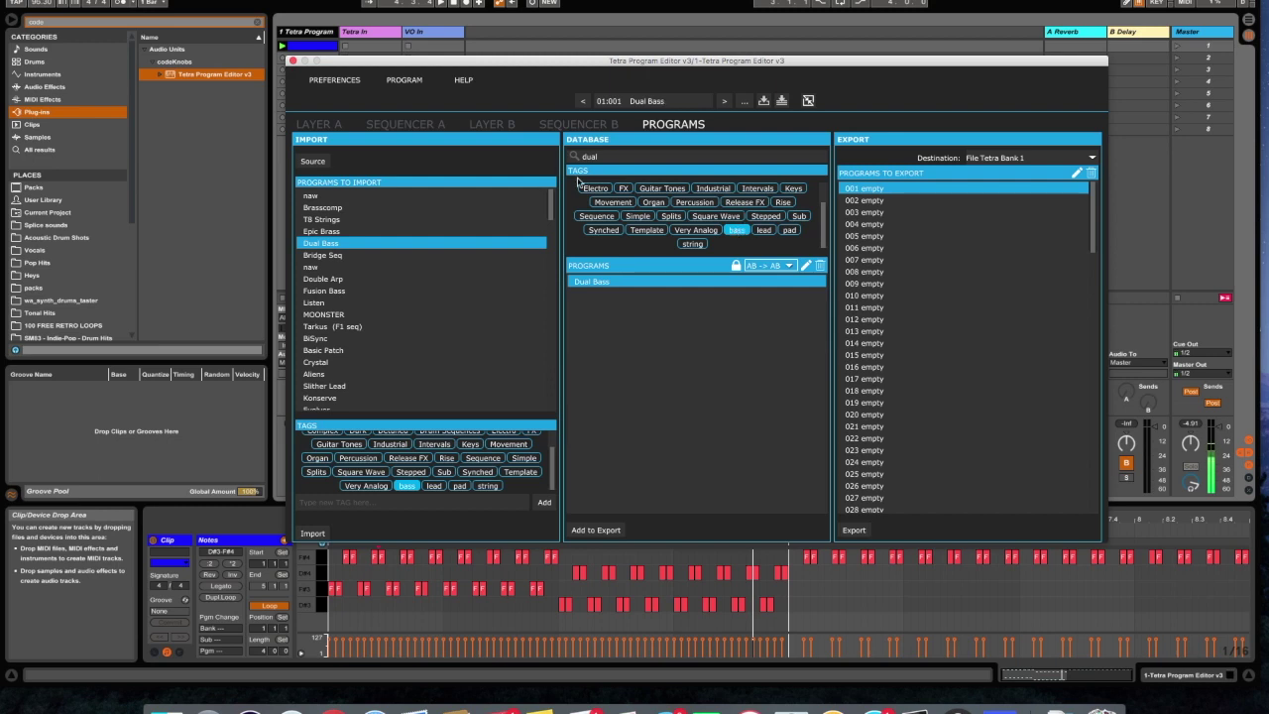
pyautogui.click(403, 82)
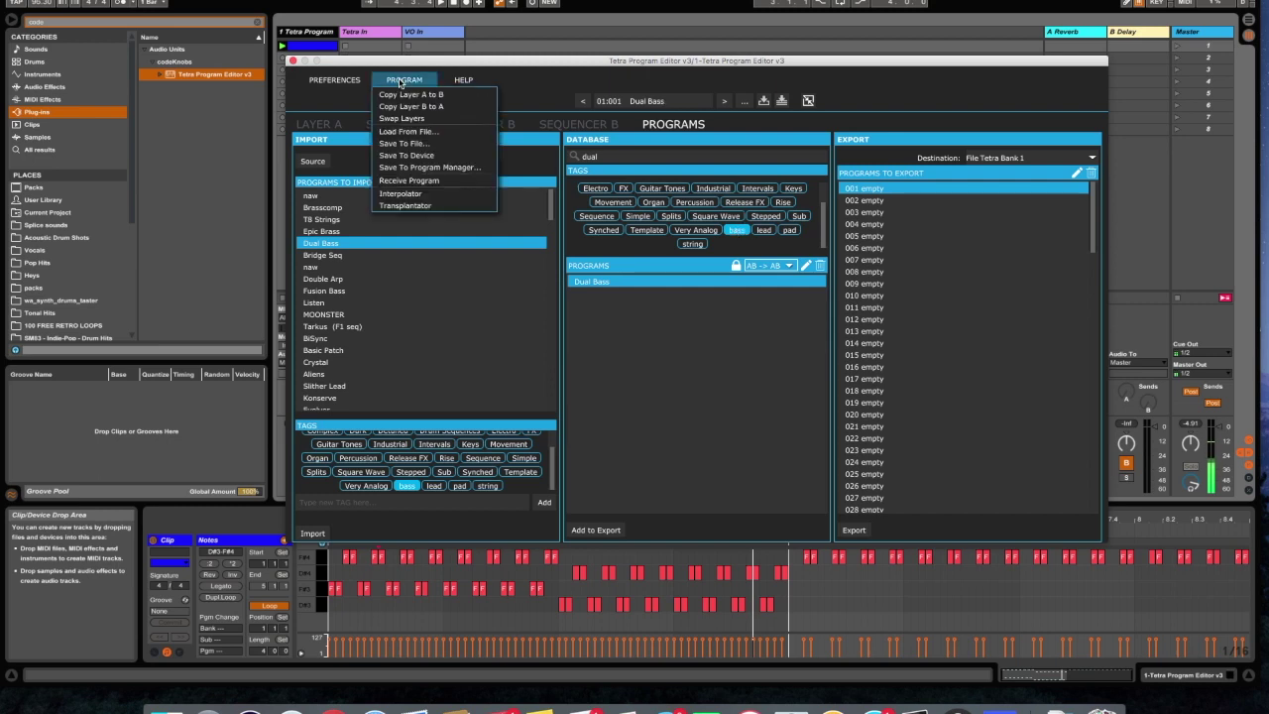
pyautogui.click(411, 81)
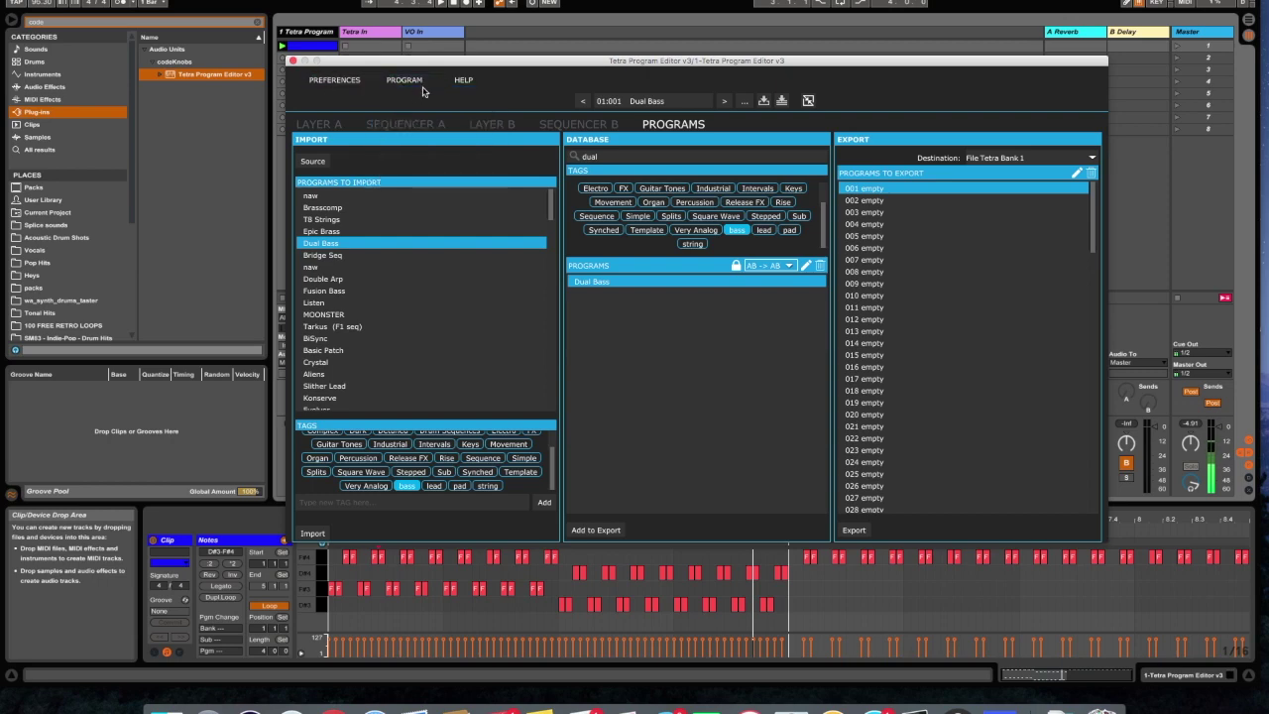
pyautogui.click(415, 83)
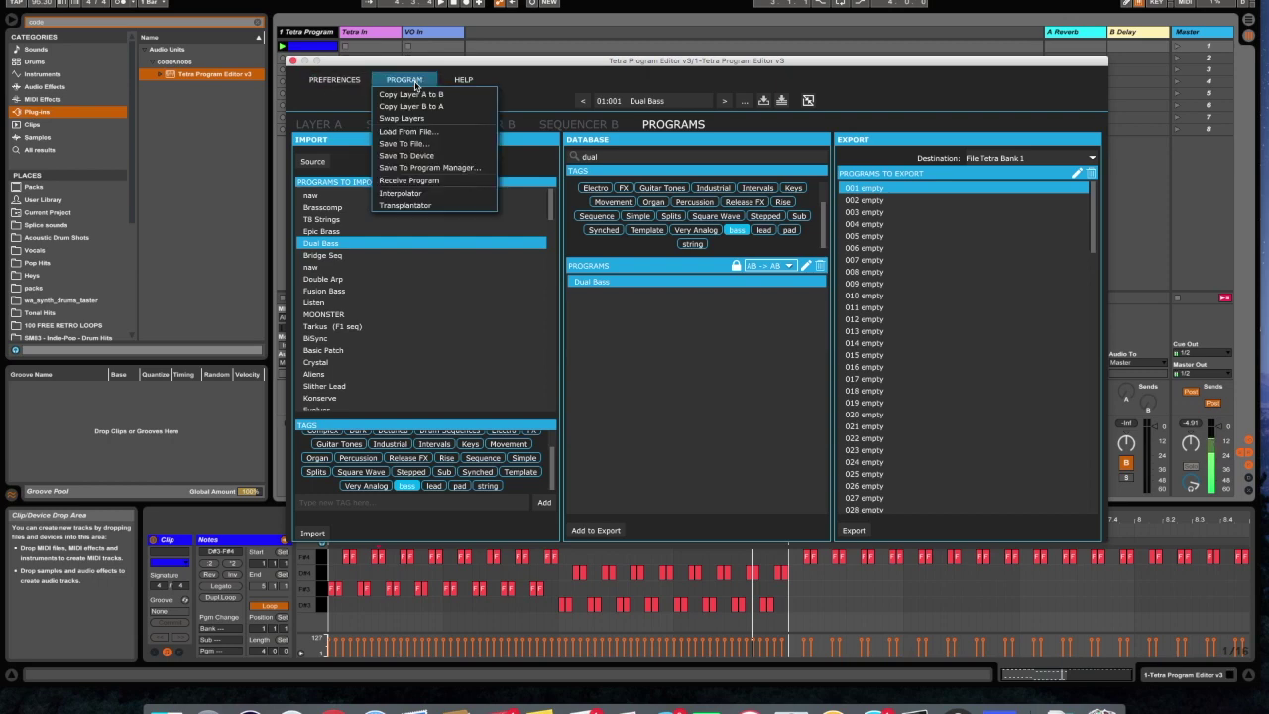
pyautogui.click(429, 167)
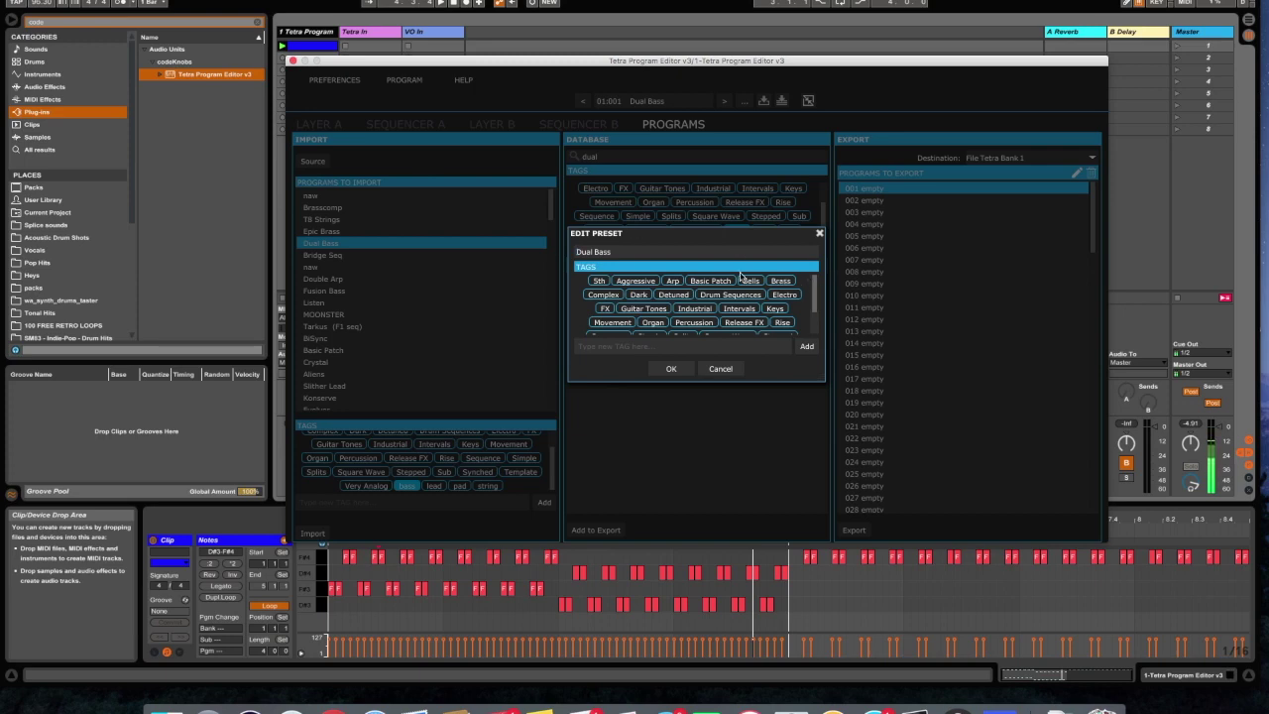
pyautogui.moveTo(627, 250); pyautogui.dragTo(554, 255)
pyautogui.click(554, 256)
pyautogui.write('Punchy and Dark')
pyautogui.moveTo(815, 300); pyautogui.dragTo(813, 332)
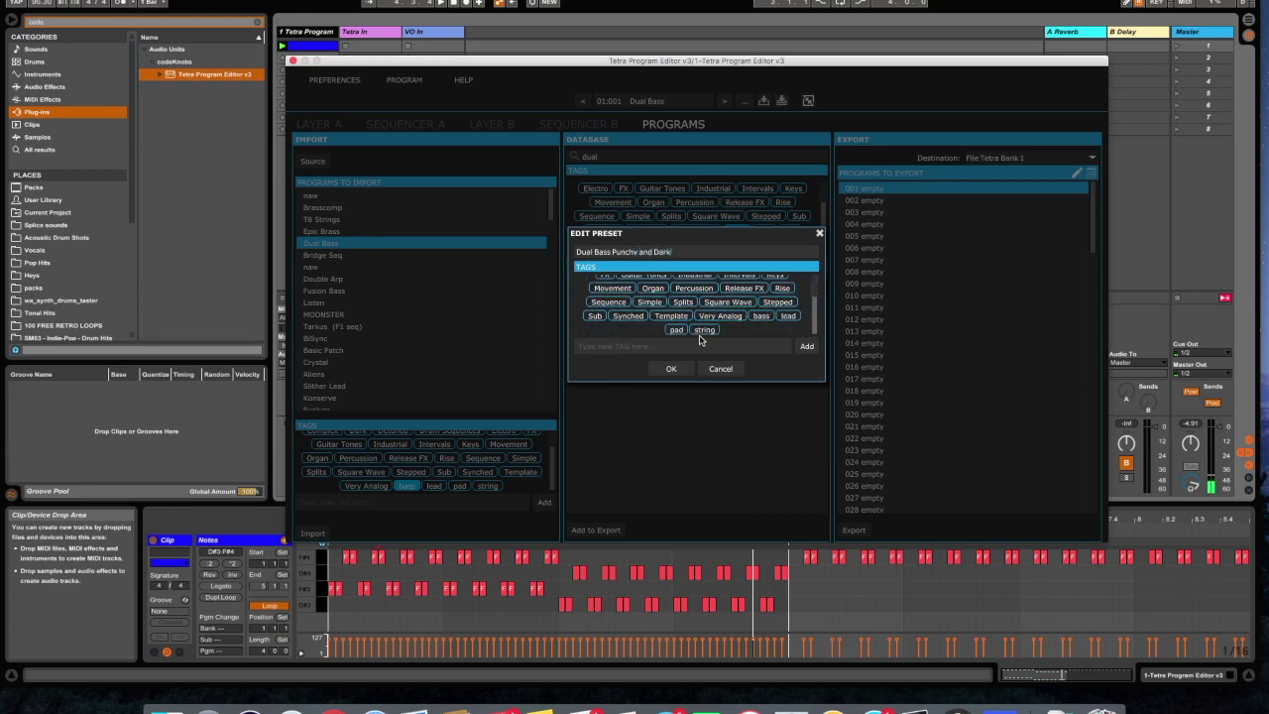
pyautogui.click(762, 316)
pyautogui.click(672, 369)
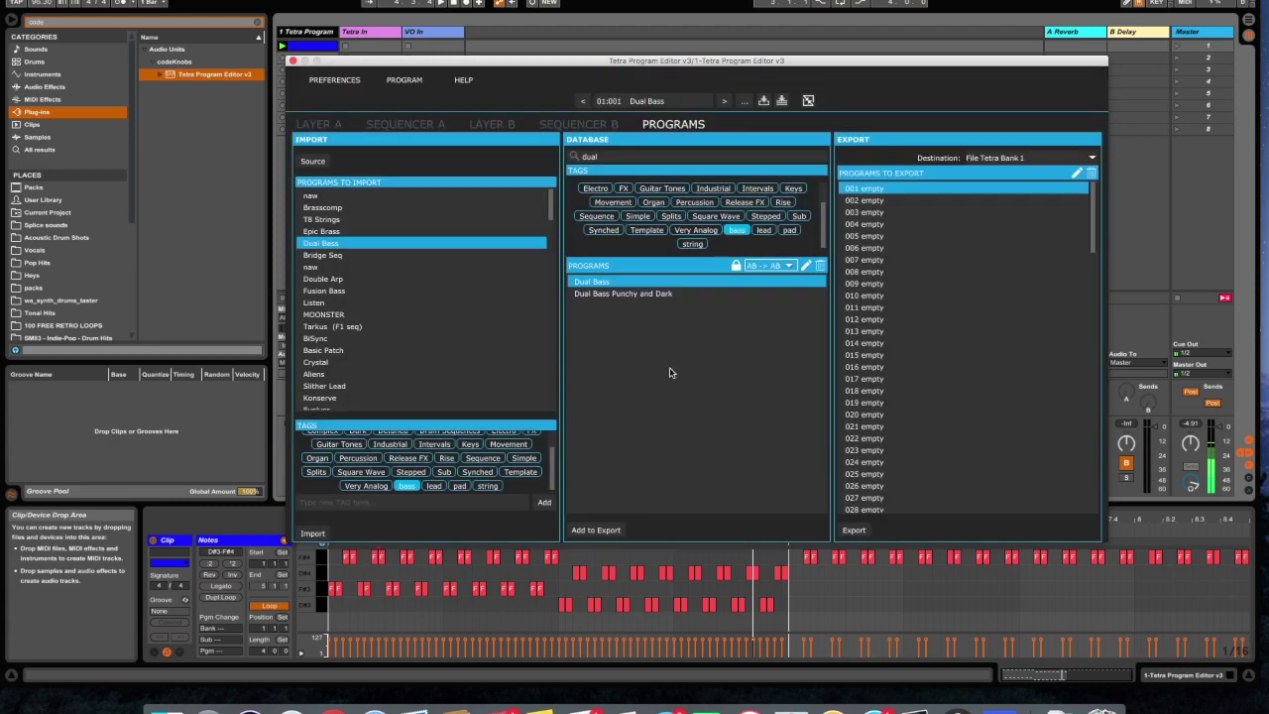
# - Clear the database name search and filter the programs by the bass tag only
pyautogui.click(738, 230)
pyautogui.scroll(5, 819, 230)
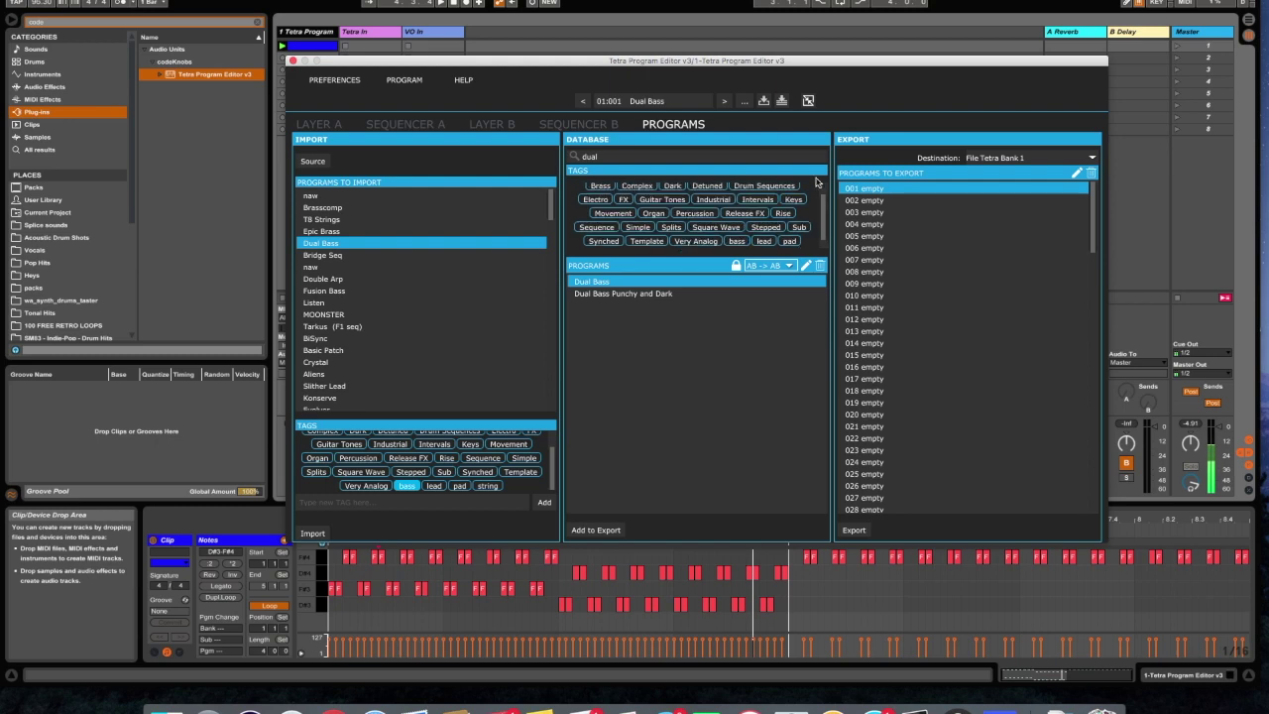
pyautogui.doubleClick(601, 162)
pyautogui.press('BackSpace')
pyautogui.scroll(-5, 827, 212)
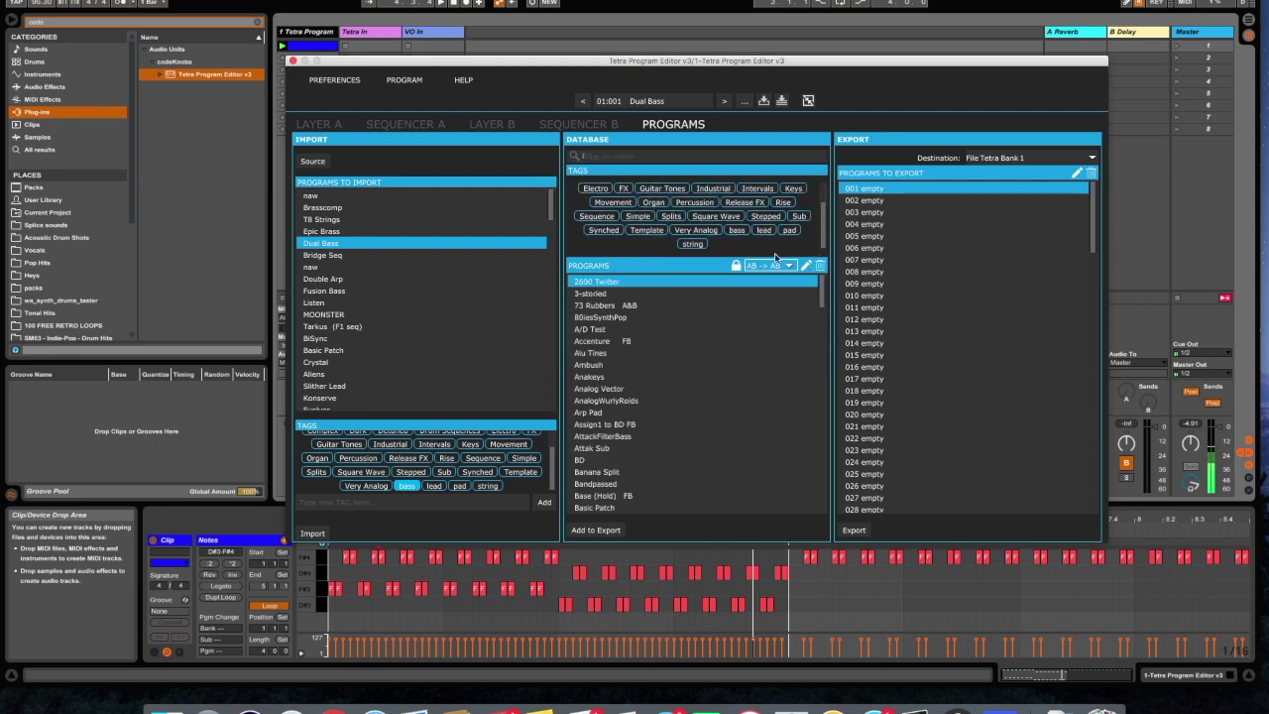
pyautogui.click(736, 230)
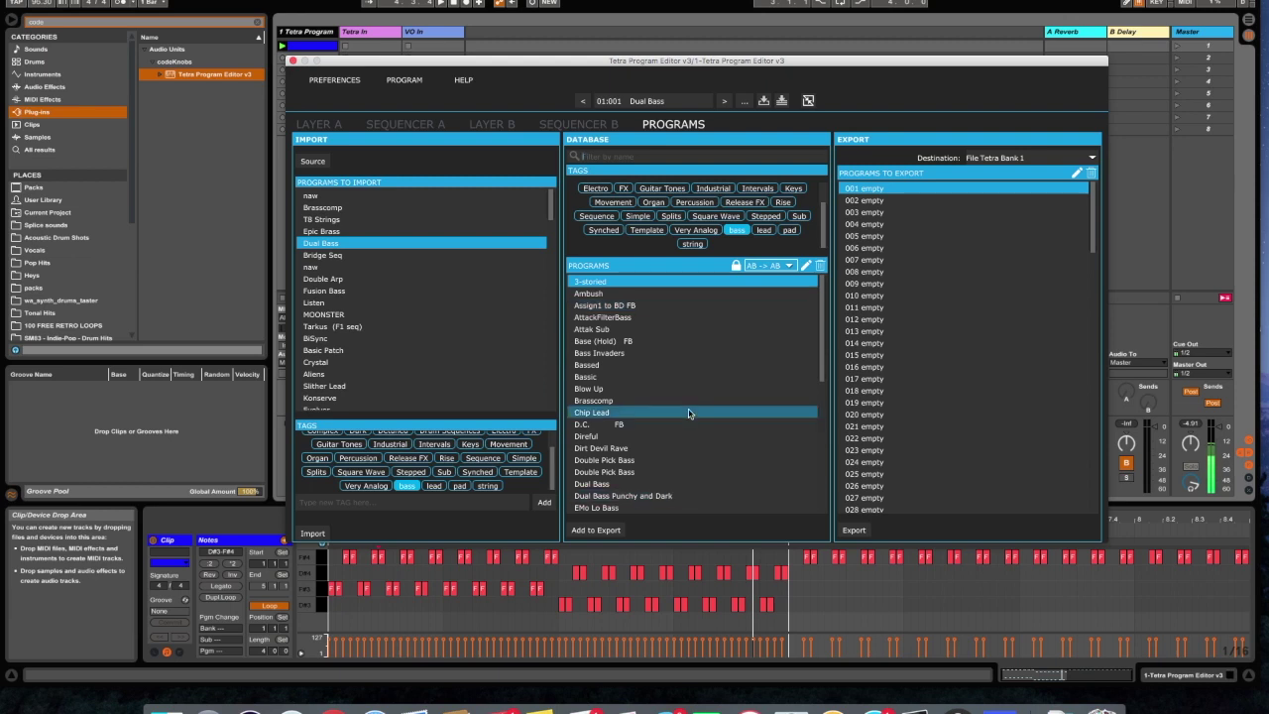
# - Compare "Dual Bass Punchy and Dark" with "Dual Bass" during playback, reload the punchy variation and show its Layer A settings
pyautogui.click(673, 496)
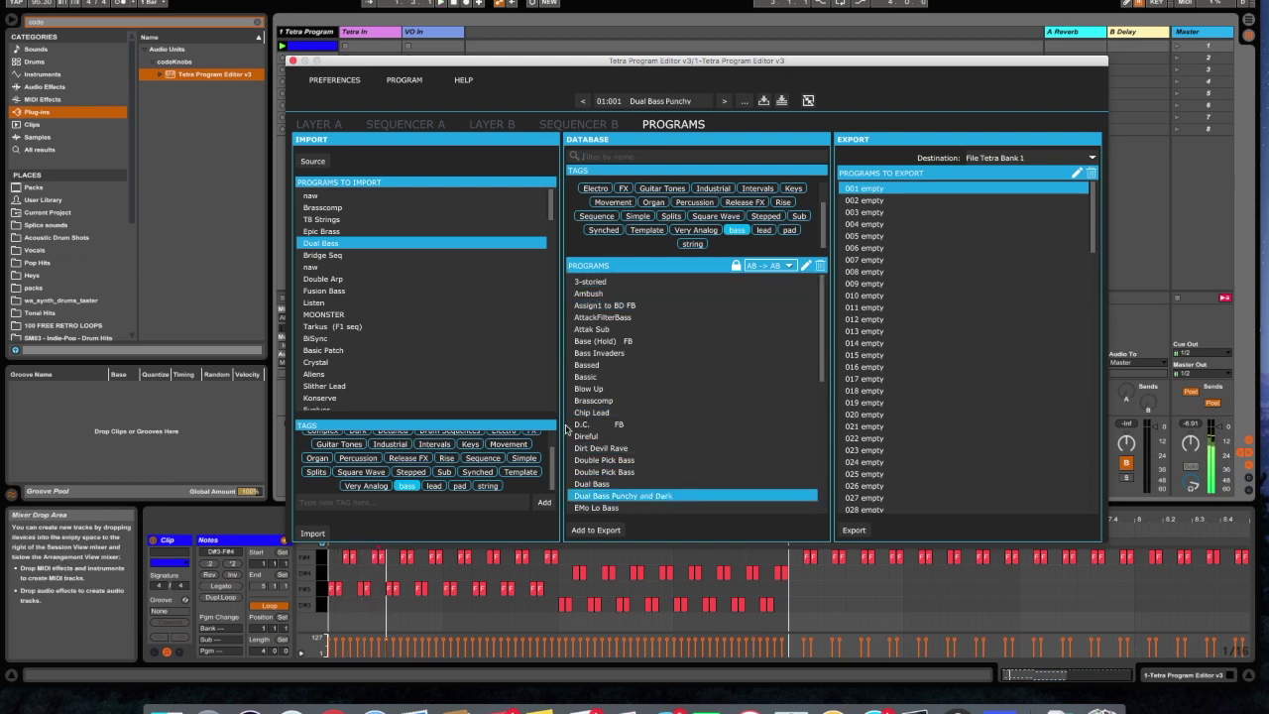
pyautogui.click(614, 484)
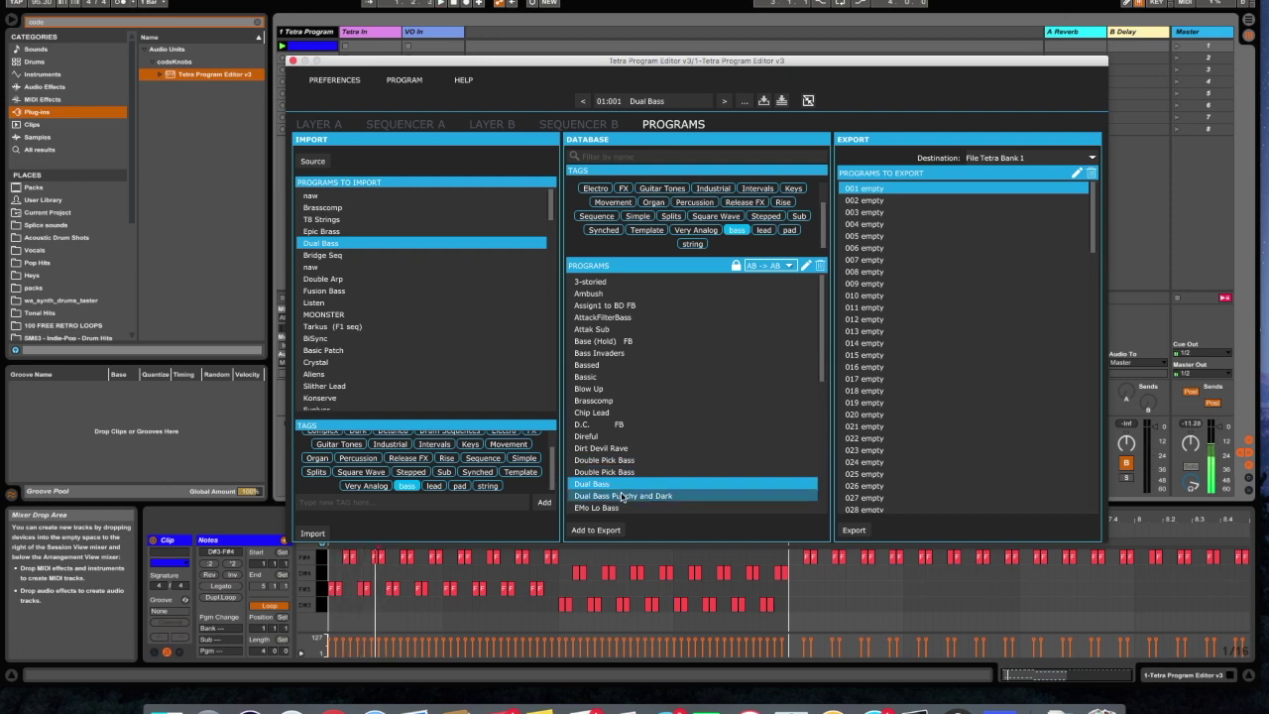
pyautogui.click(623, 496)
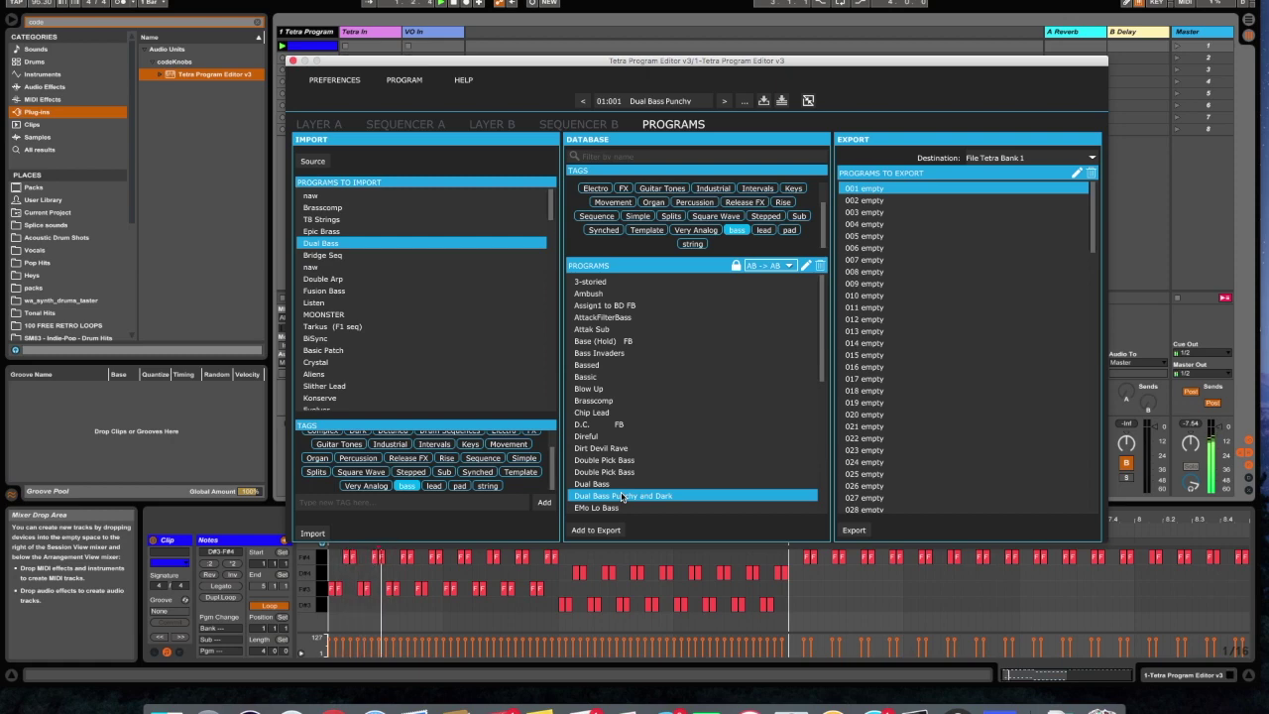
pyautogui.click(318, 126)
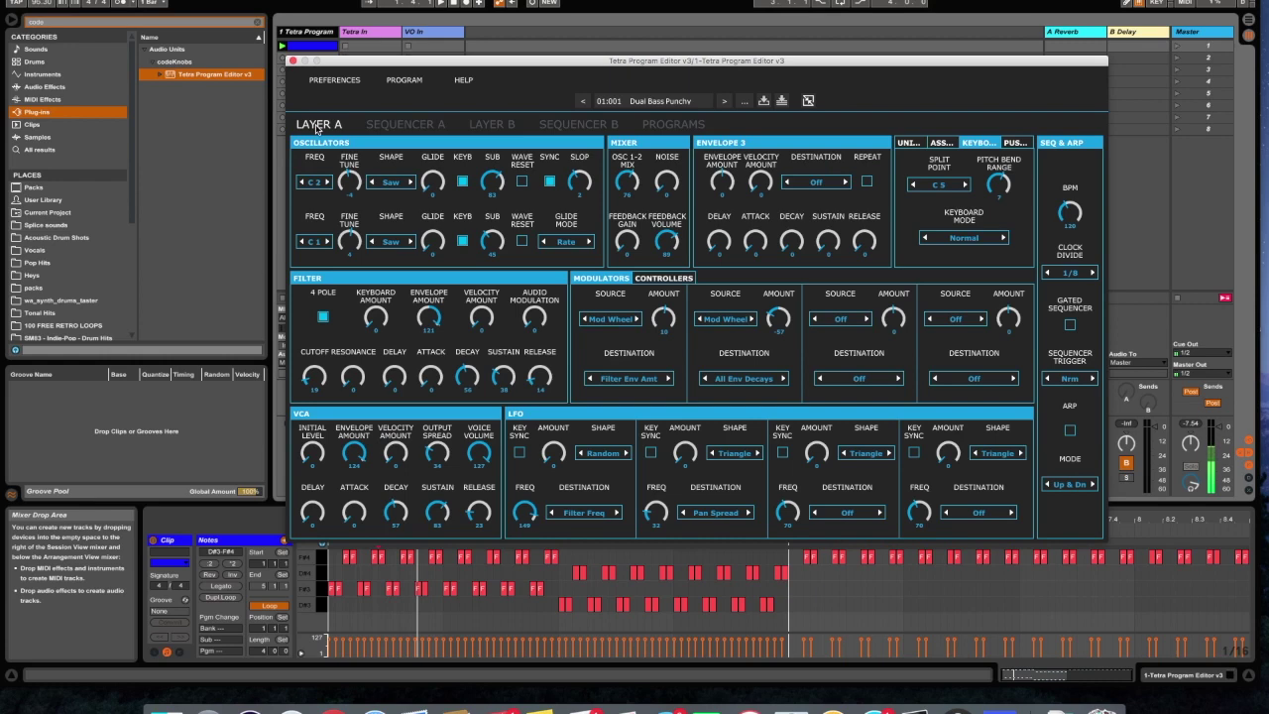